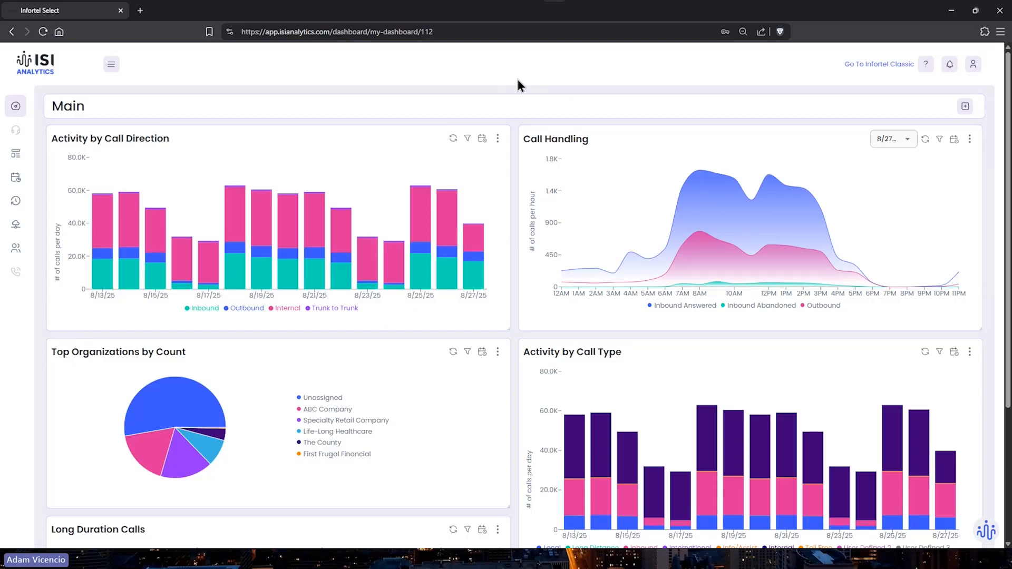
Review the available default dashboard types in the profile settings, leaving the dialog without updating
left_click(973, 64)
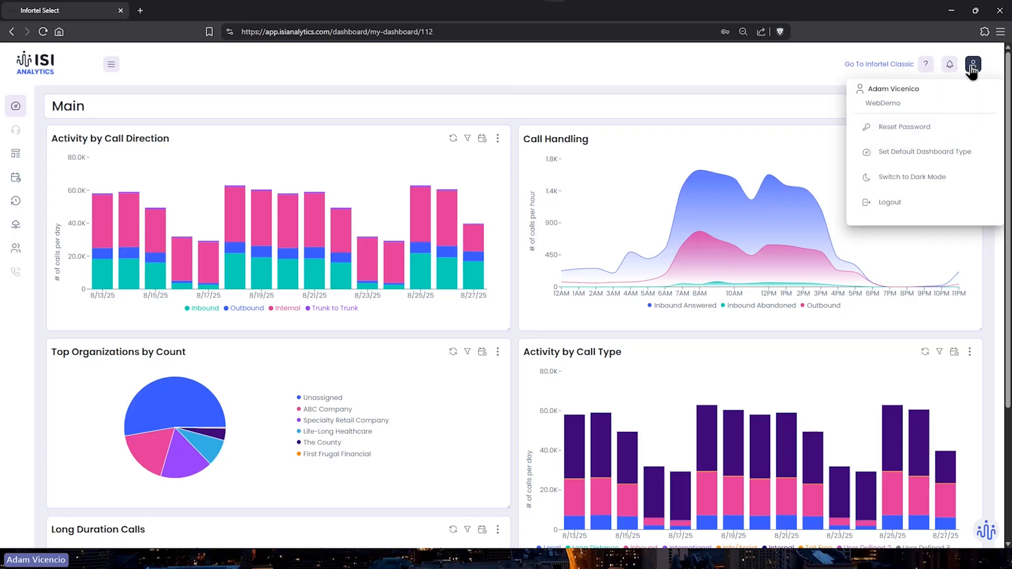
left_click(923, 158)
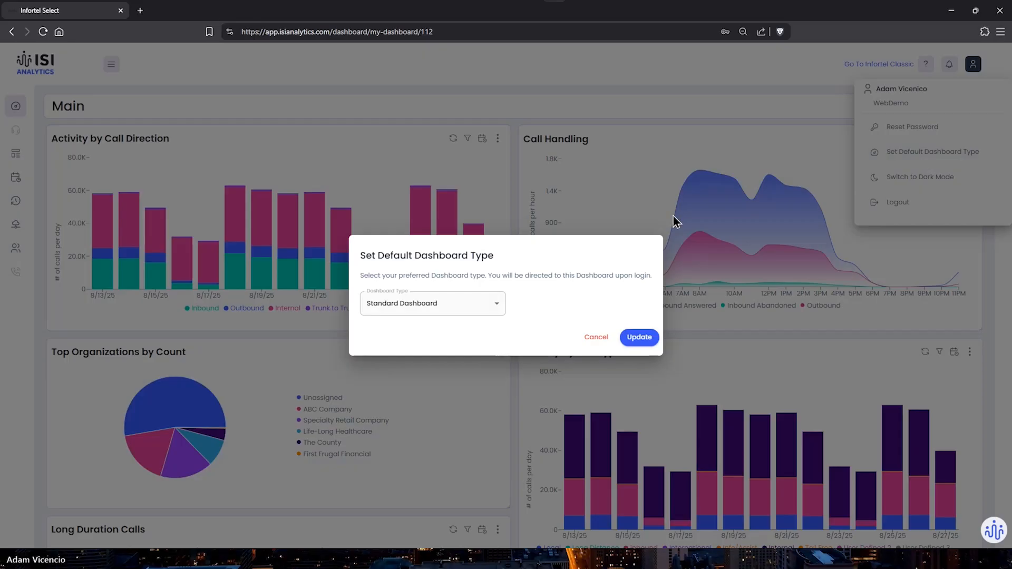
left_click(474, 306)
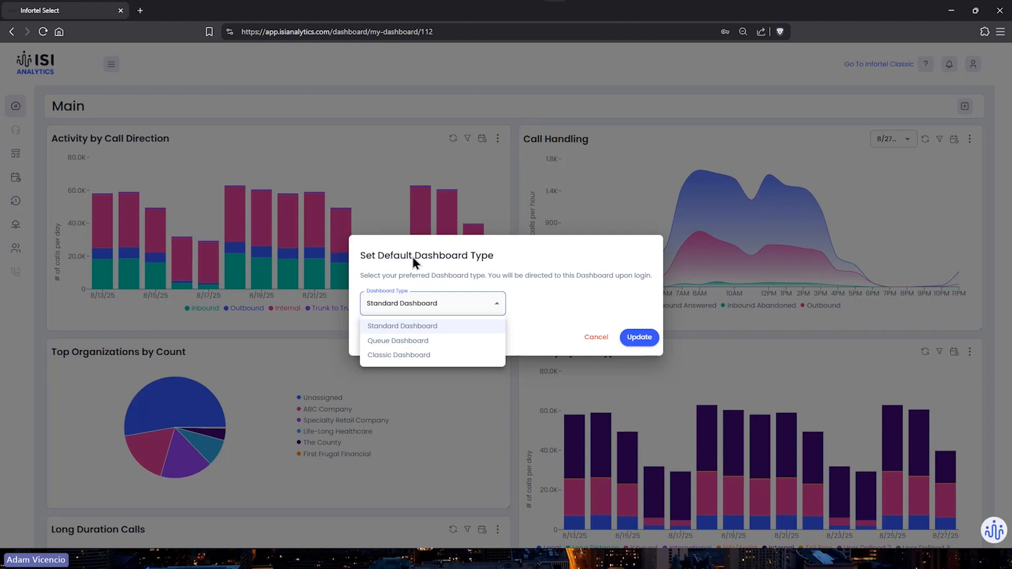
left_click(524, 285)
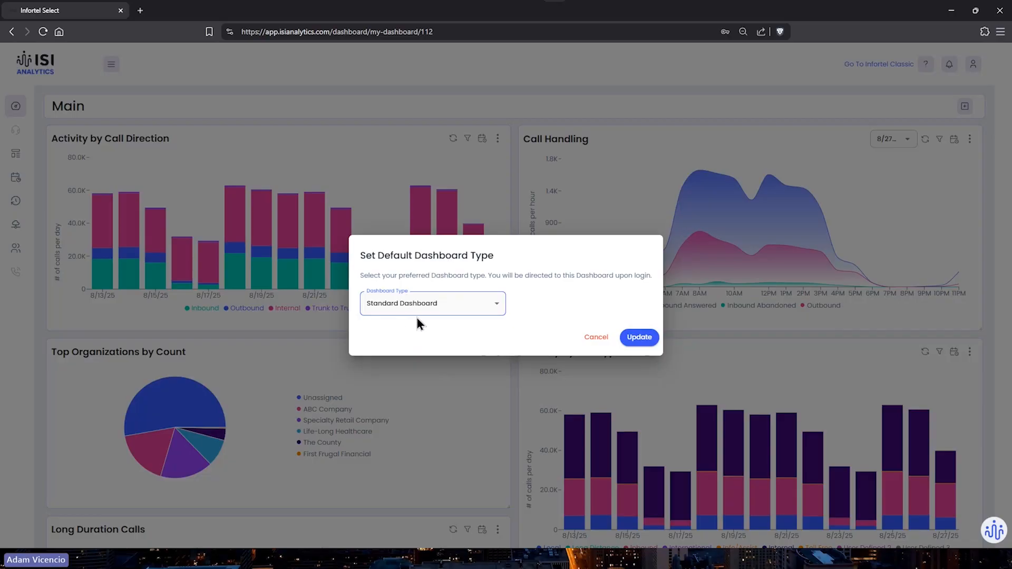
left_click(586, 338)
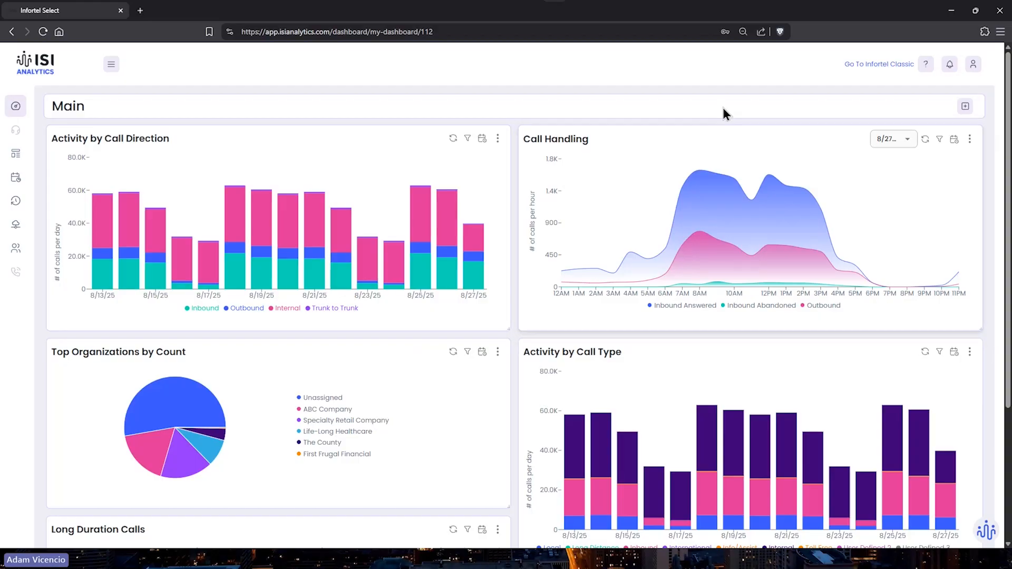
Switch the interface to dark mode and dismiss the profile options
left_click(972, 65)
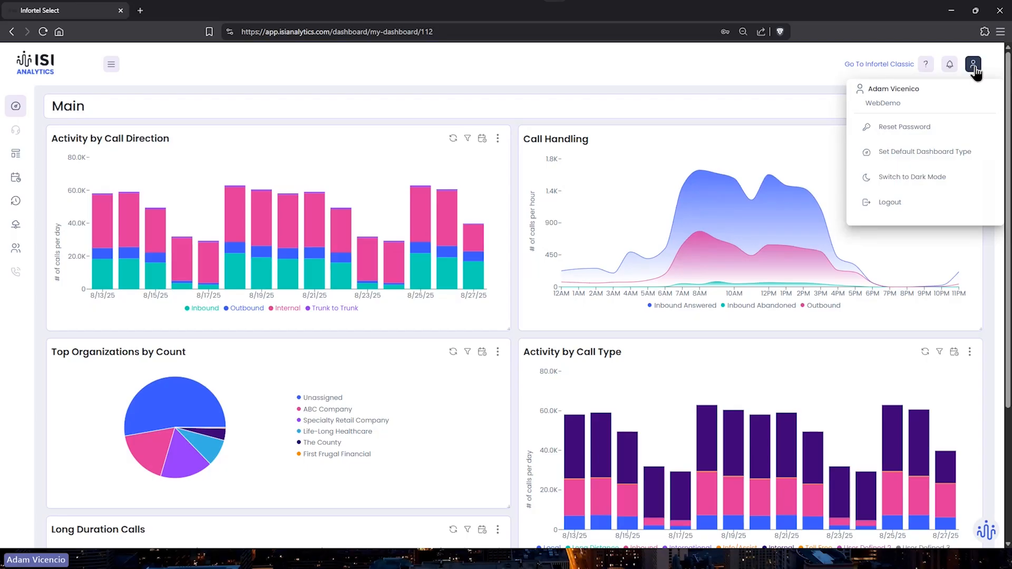
left_click(908, 186)
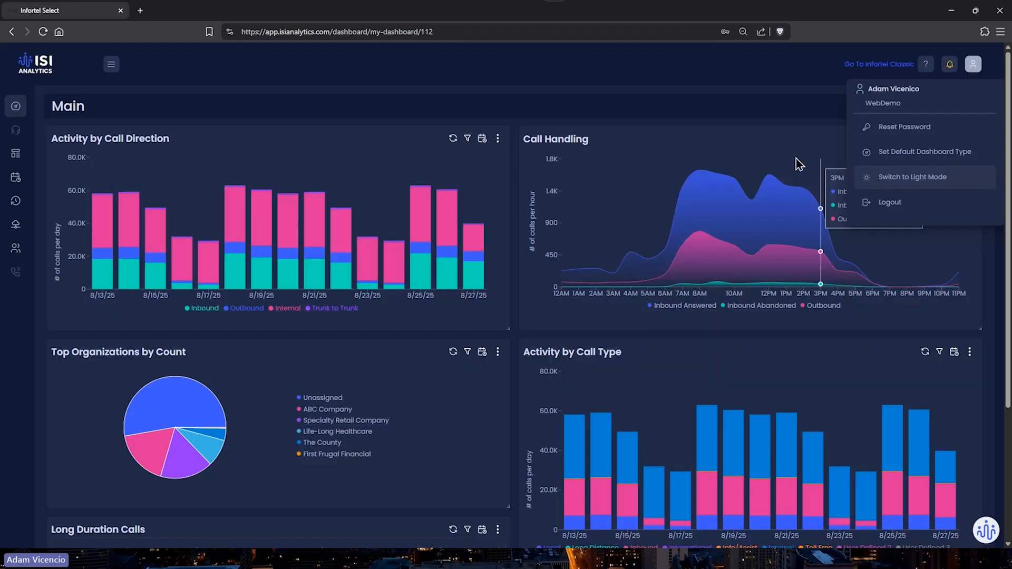
left_click(623, 79)
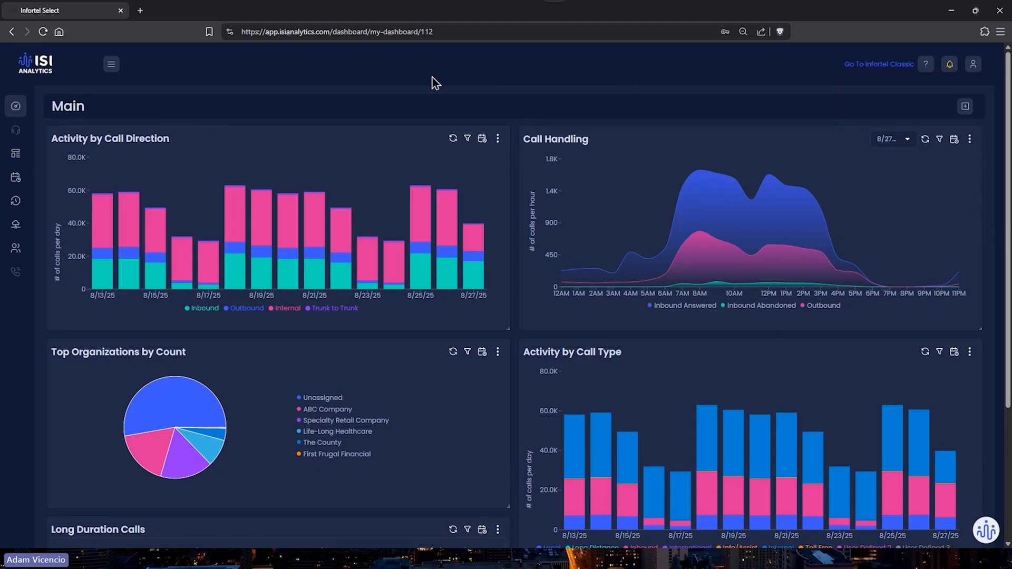
Expand the side navigation, open the Main dashboard under My Dashboards, and look over its widgets
left_click(111, 65)
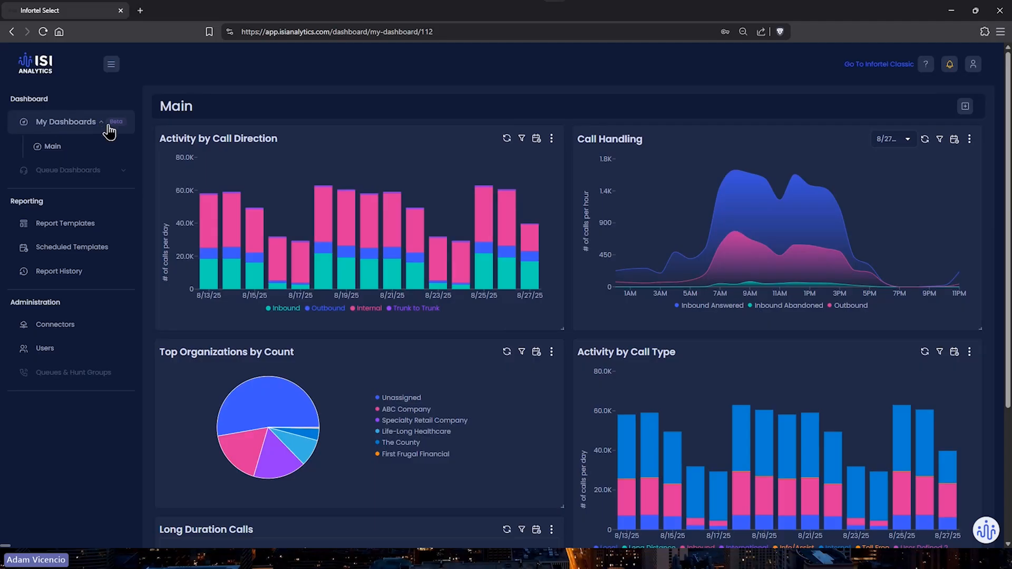
left_click(61, 149)
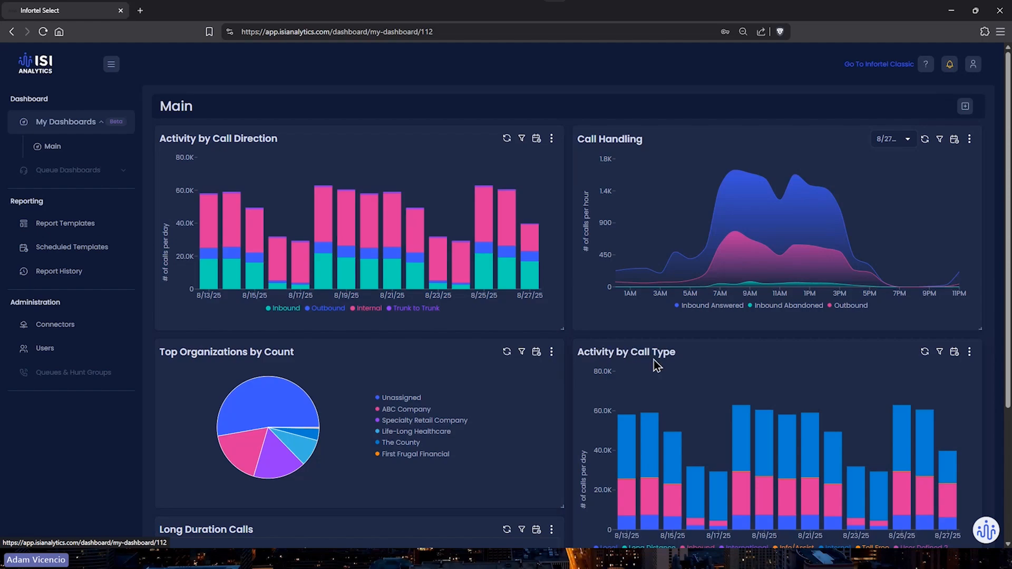
scroll(659, 366, "down", 3)
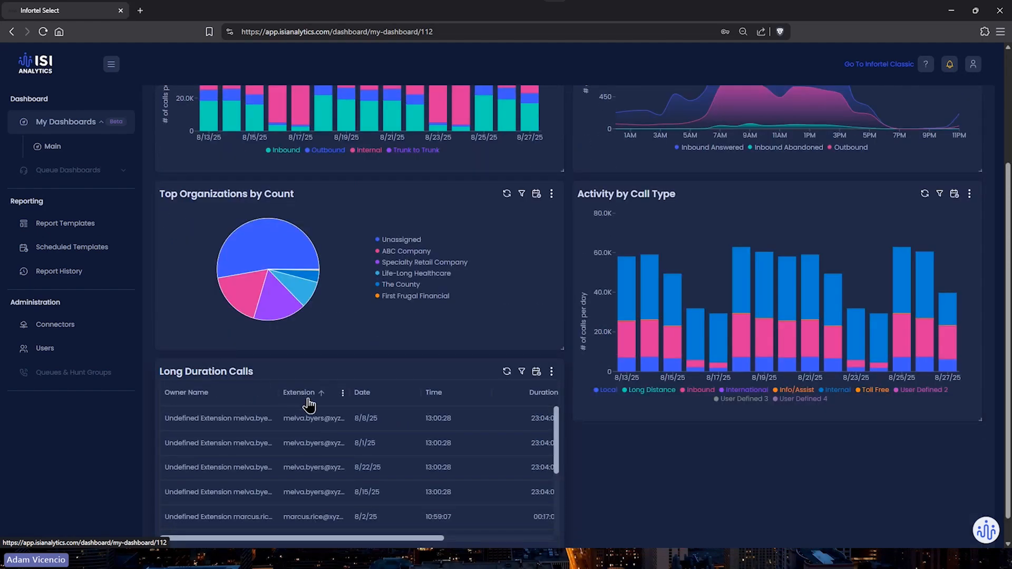
scroll(309, 401, "up", 3)
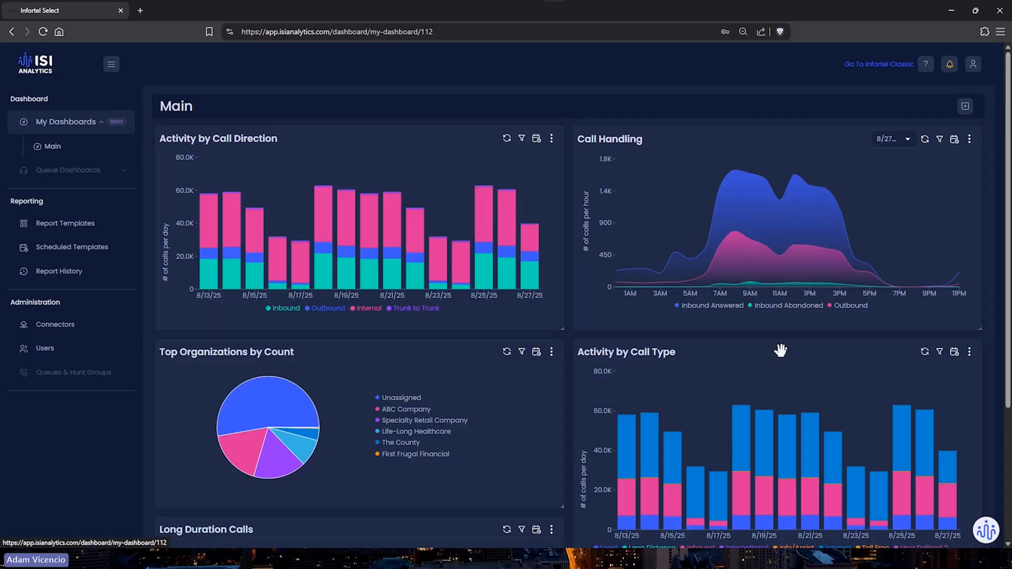
Add another Activity by Call Direction widget to the Main dashboard
left_click(966, 109)
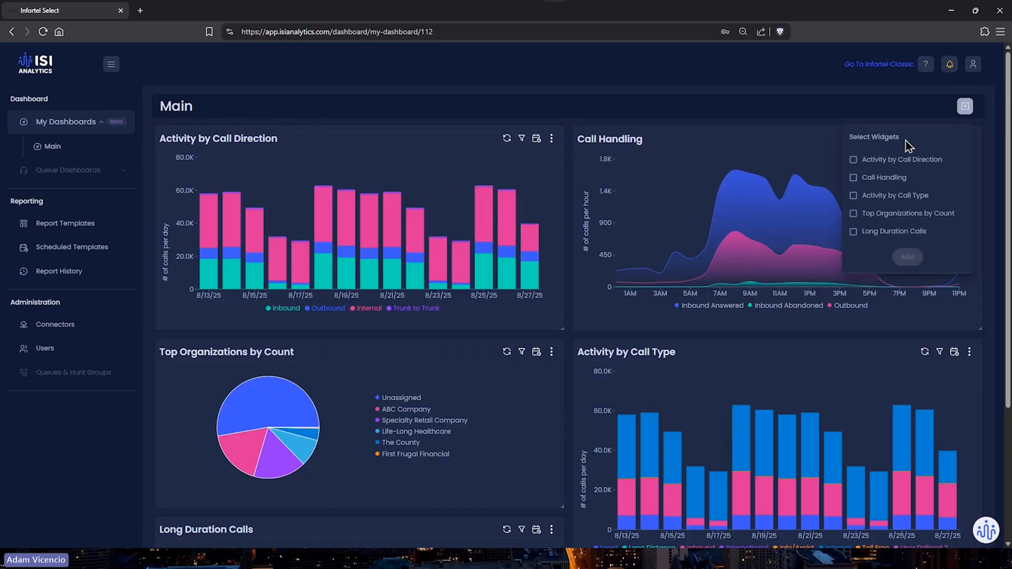
left_click(877, 164)
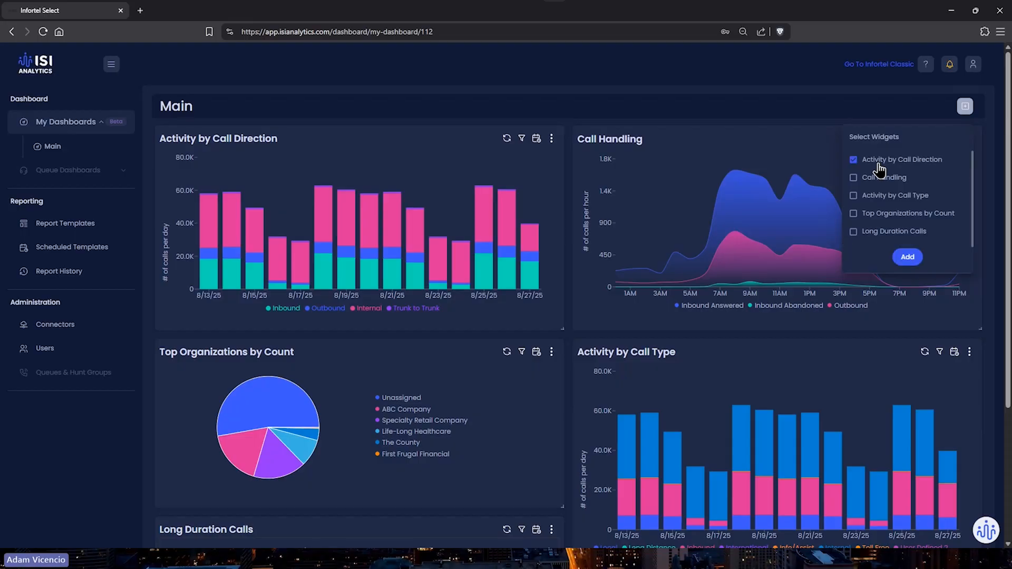
left_click(907, 256)
Move the newly added Activity by Call Direction widget above Call Handling and heighten it to match the original beside it
scroll(564, 328, "down", 4)
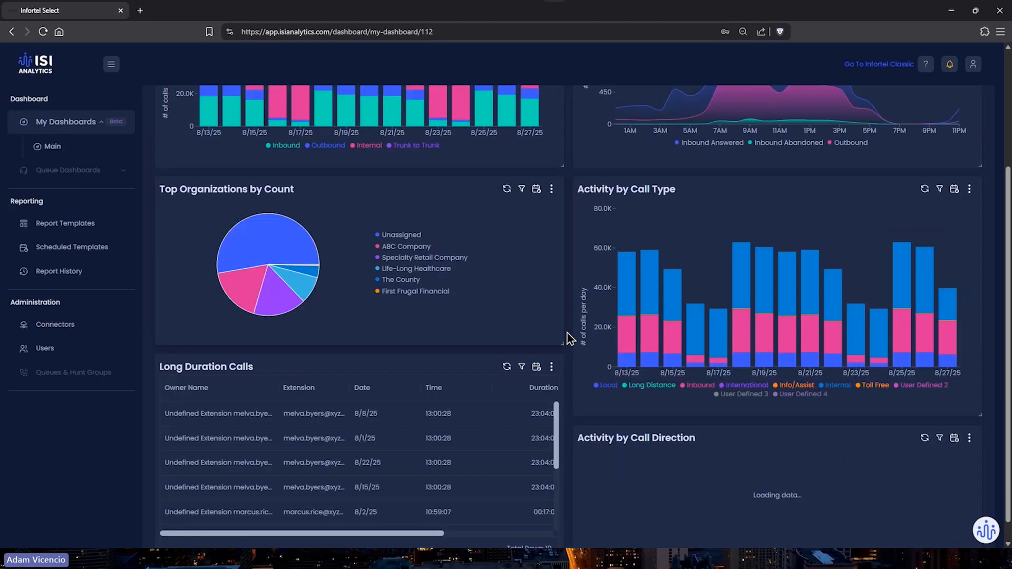
left_click_drag(650, 380, 685, 179)
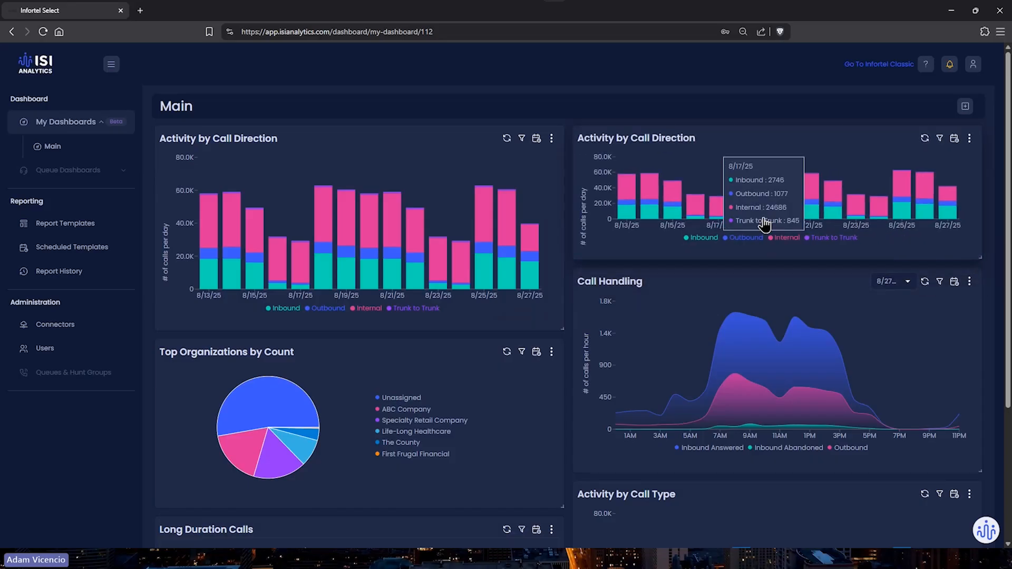
left_click_drag(971, 307, 976, 340)
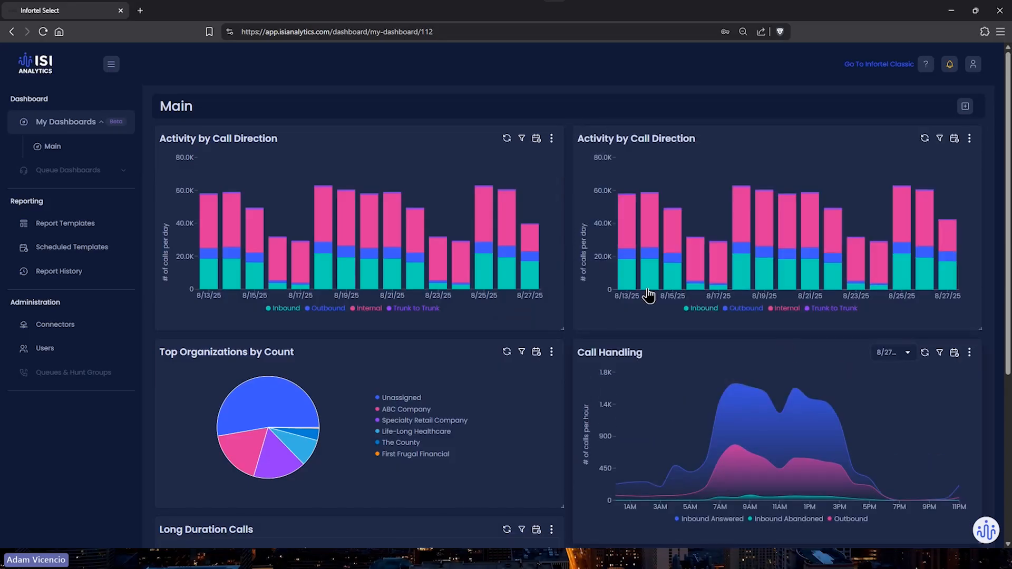
mouse_move(639, 285)
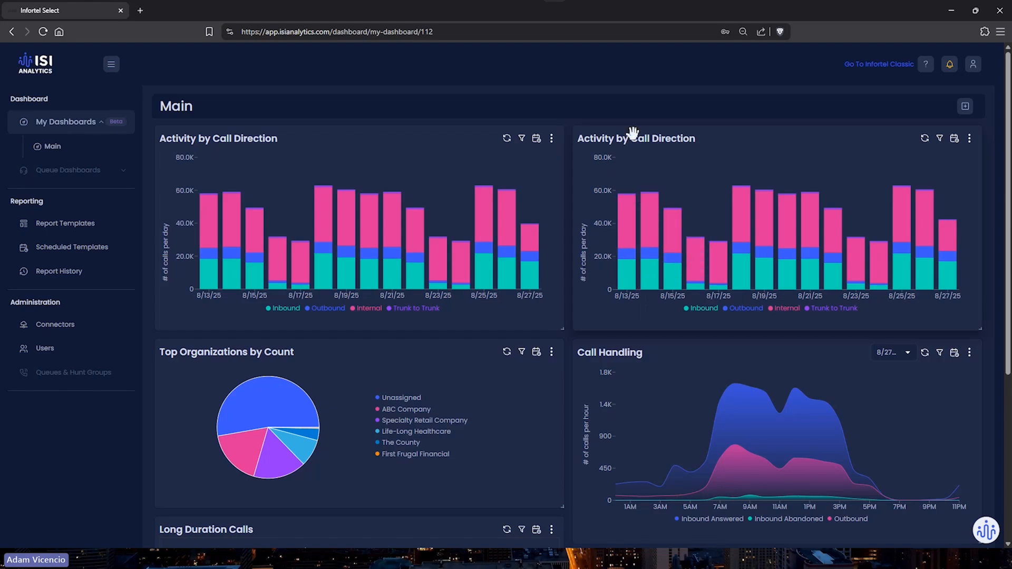
mouse_move(630, 170)
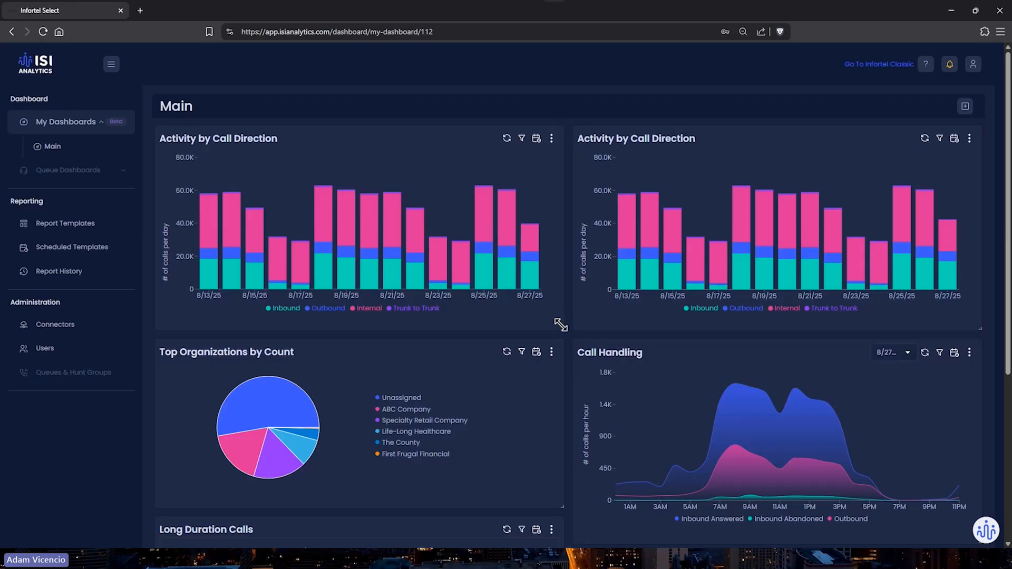
Enlarge the original Activity by Call Direction widget to most of the dashboard width, and try shifting it sideways and back
left_click_drag(562, 327, 653, 335)
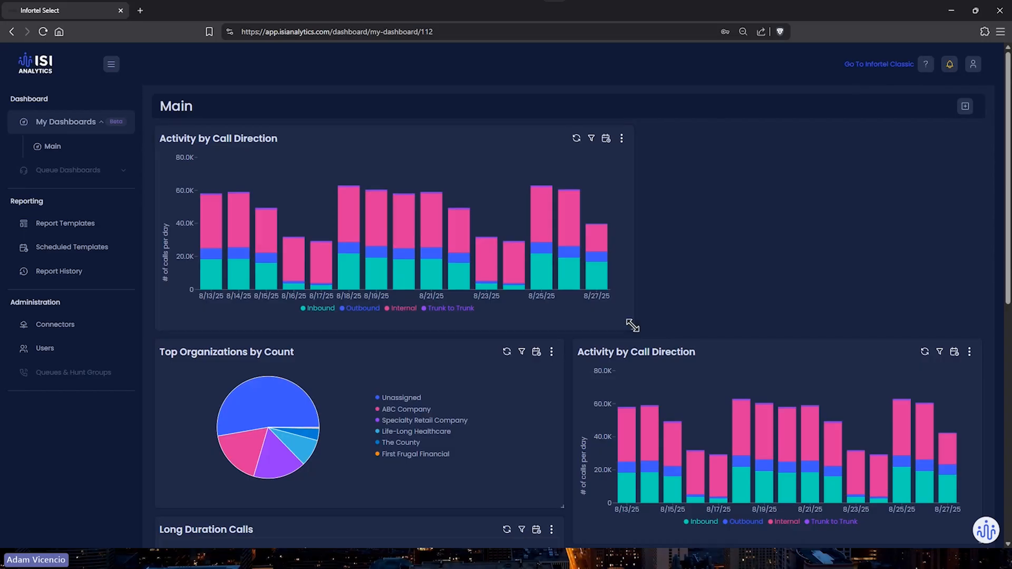
left_click_drag(632, 326, 827, 359)
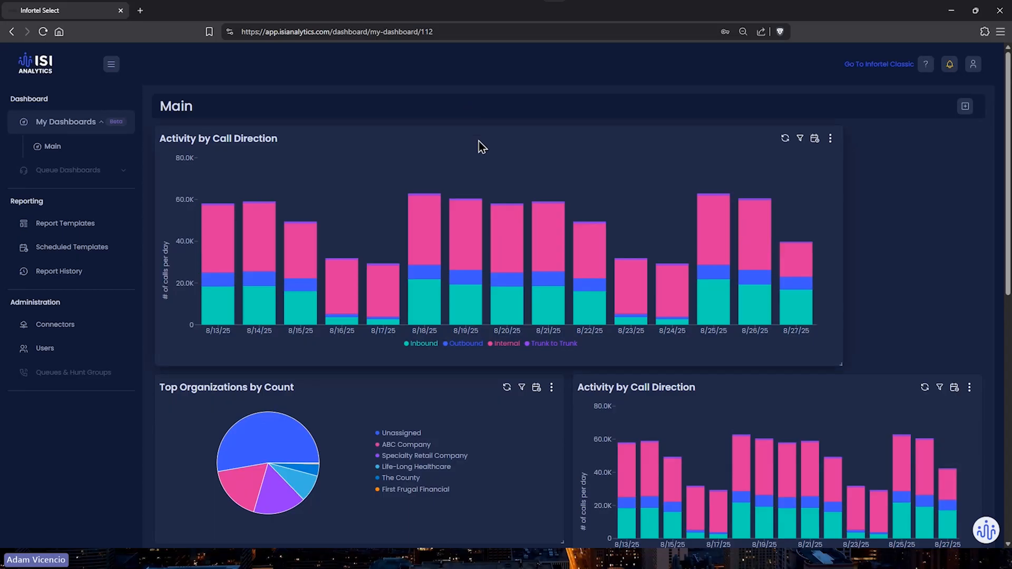
left_click_drag(478, 141, 543, 141)
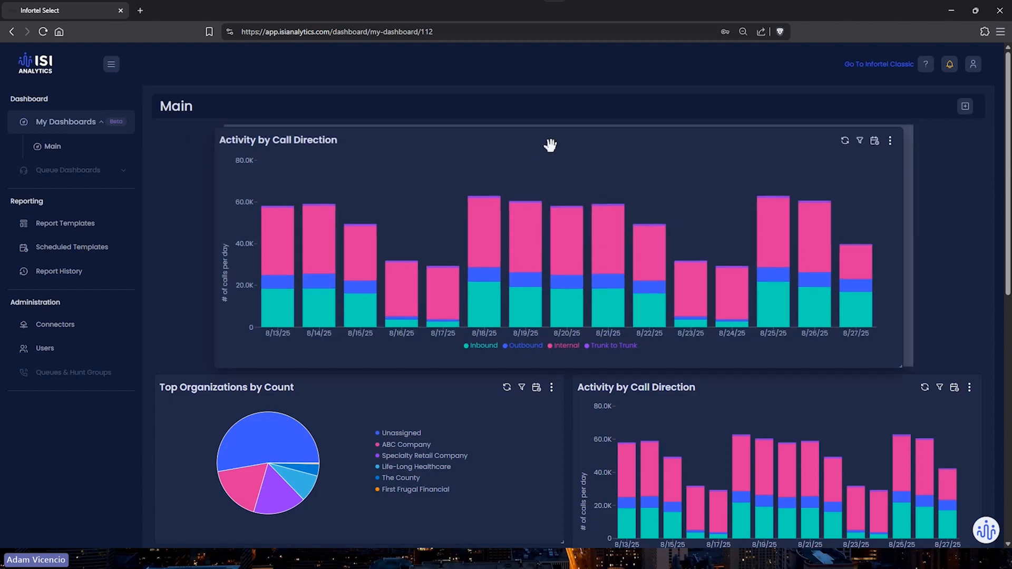
left_click_drag(544, 144, 485, 141)
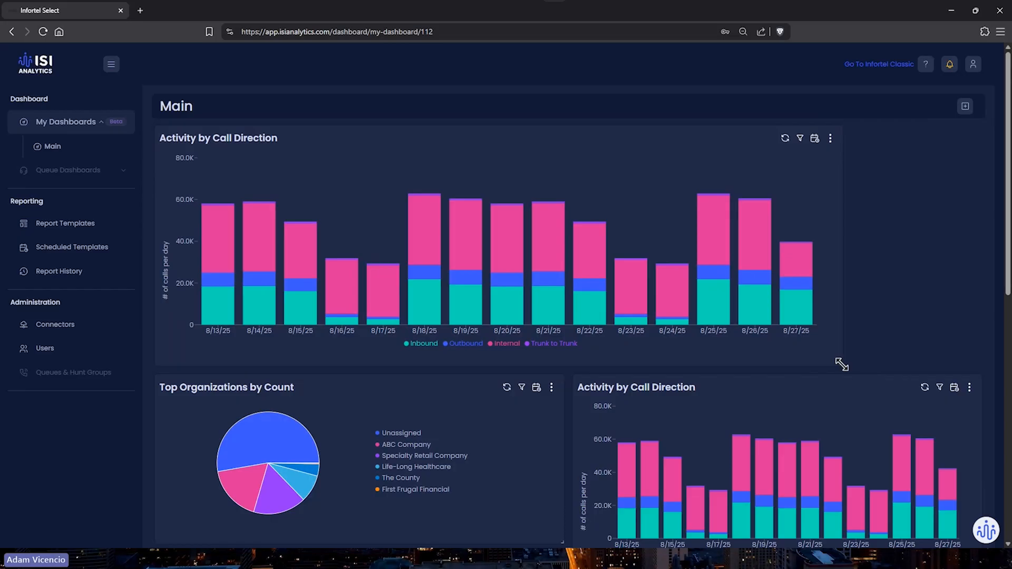
Narrow the original Activity by Call Direction widget to half the dashboard width and heighten the duplicate beside it to match
left_click_drag(839, 362, 563, 361)
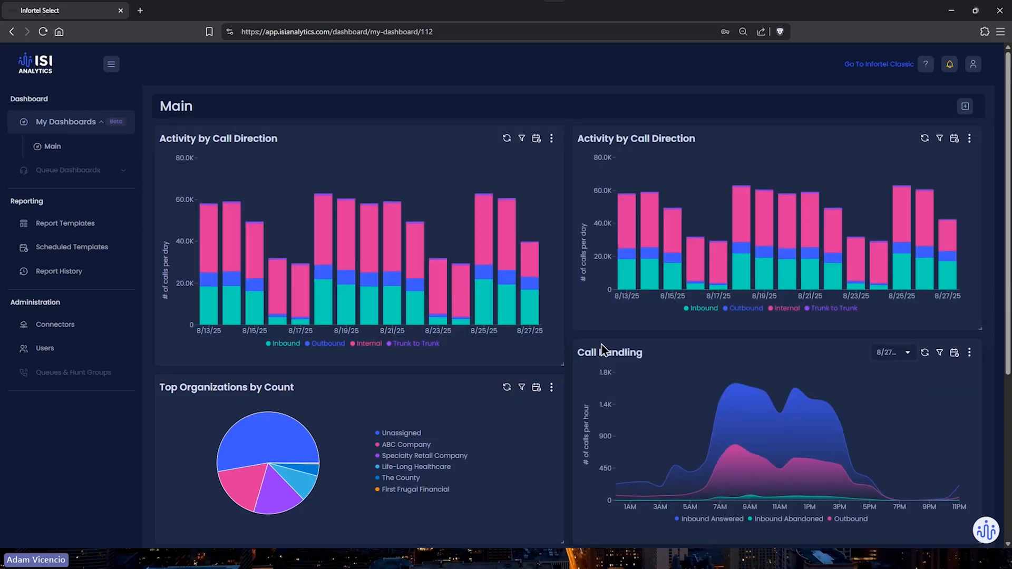
left_click_drag(977, 328, 978, 358)
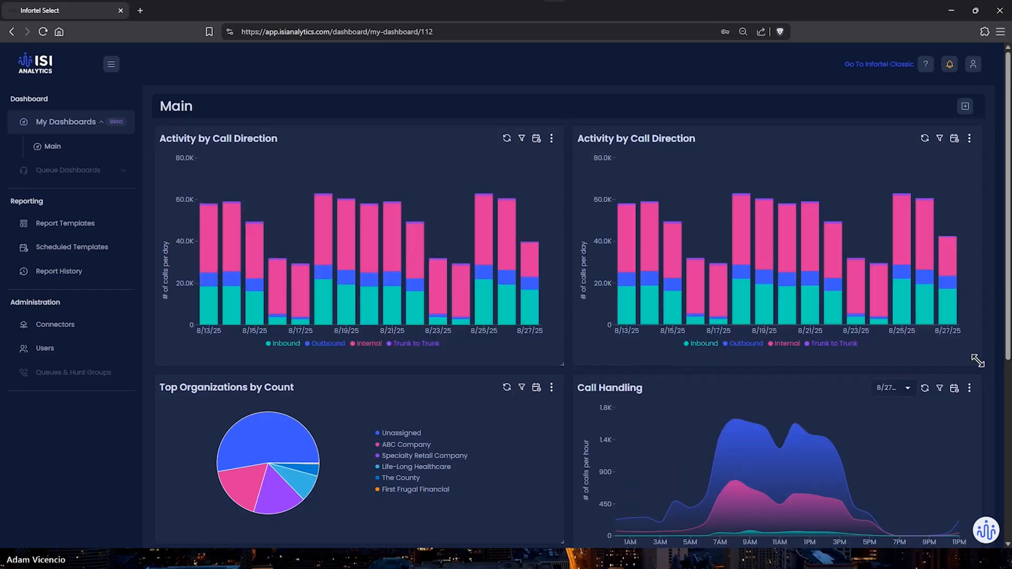
Refresh the original Activity by Call Direction widget's data and open its filter configuration
left_click(506, 140)
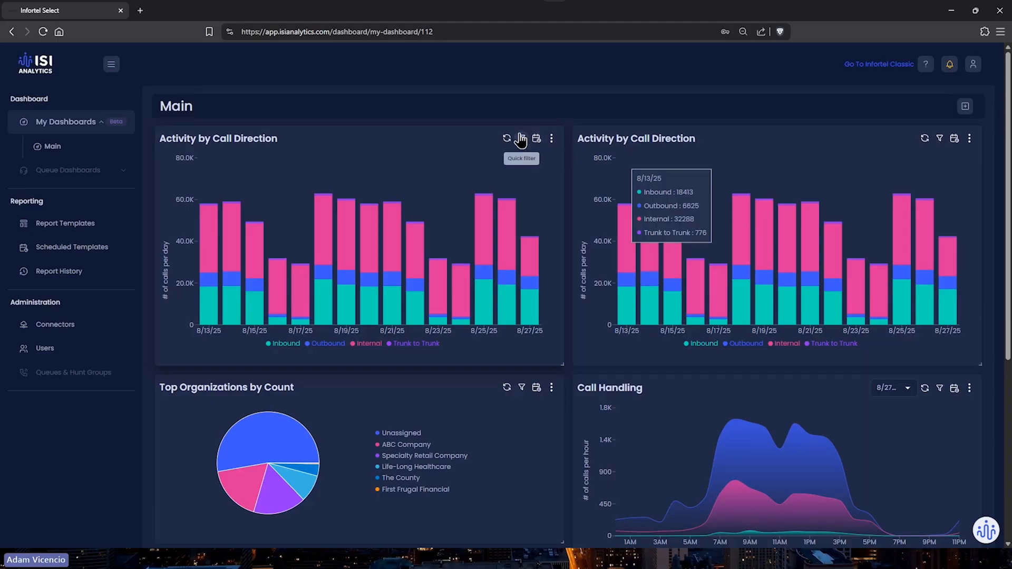
left_click(551, 140)
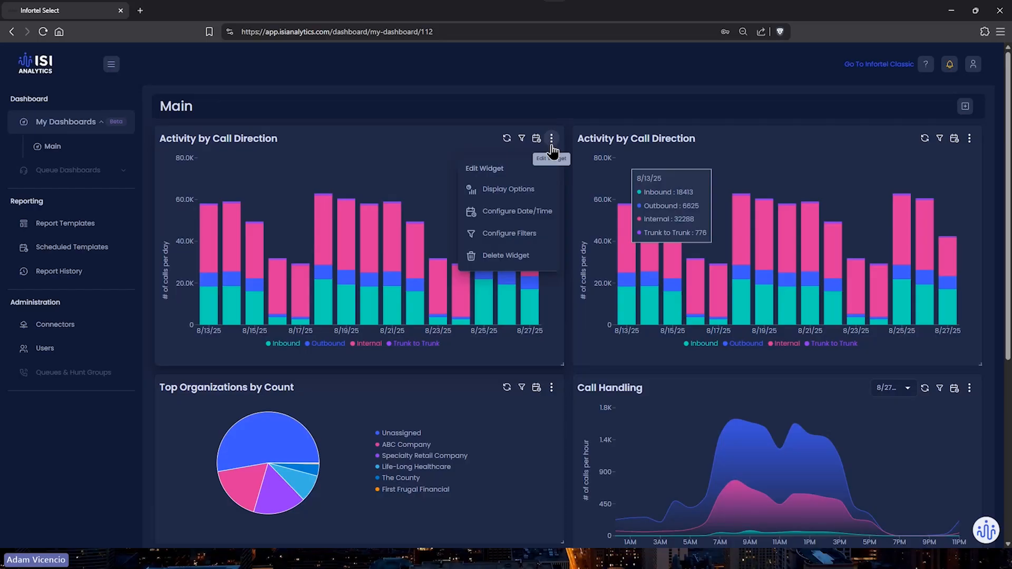
left_click(507, 238)
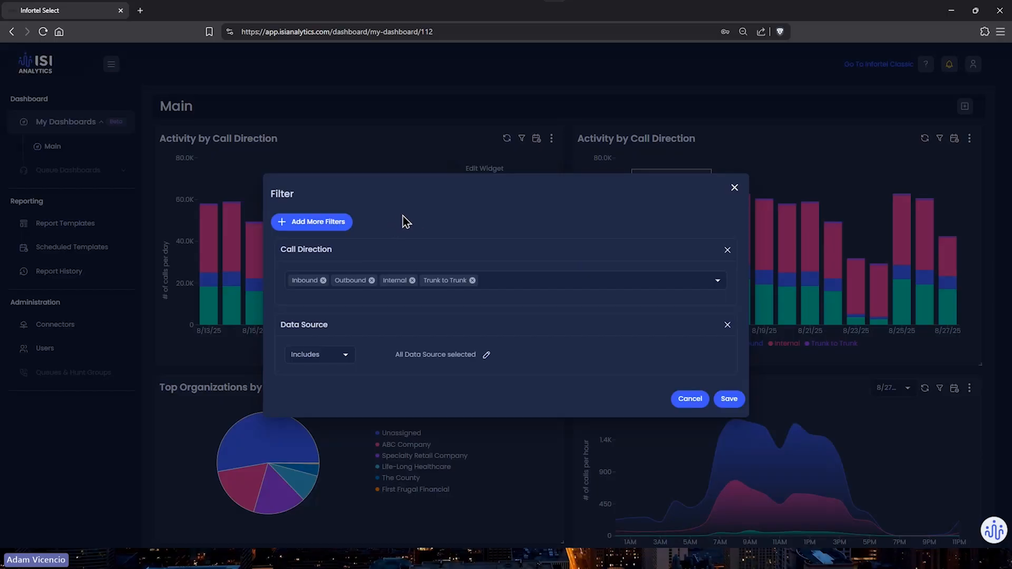
Add the Extension Location, Call Disposition and Directory Filter sections to the widget's filters
left_click(313, 227)
left_click(312, 245)
left_click(316, 190)
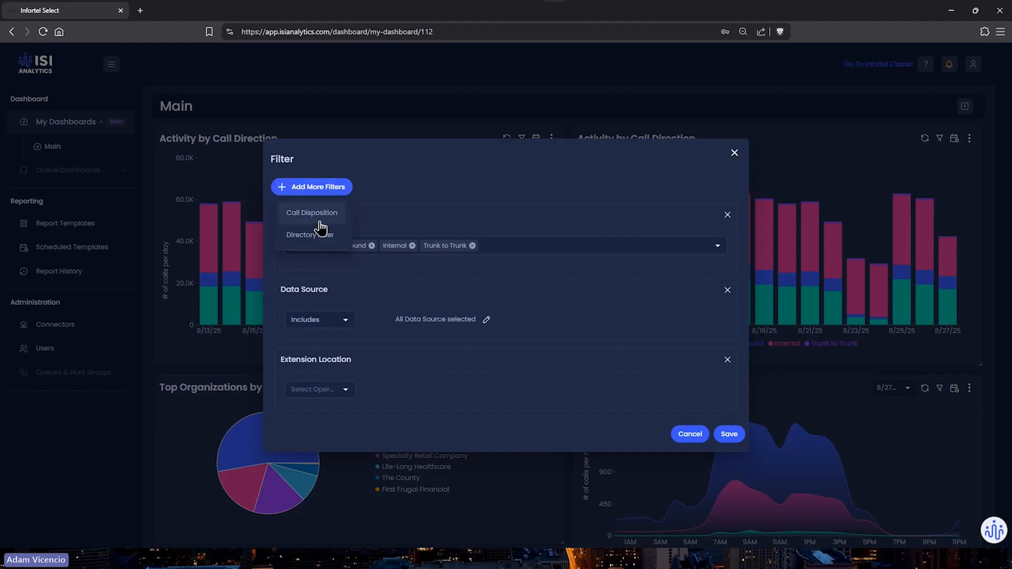
left_click(320, 226)
left_click(323, 149)
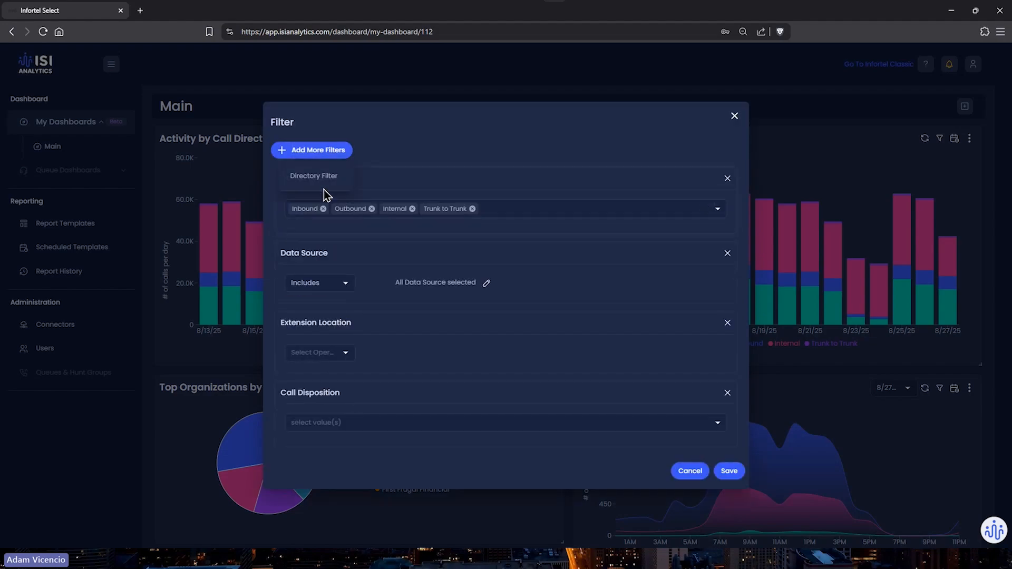
left_click(324, 175)
scroll(346, 225, "down", 3)
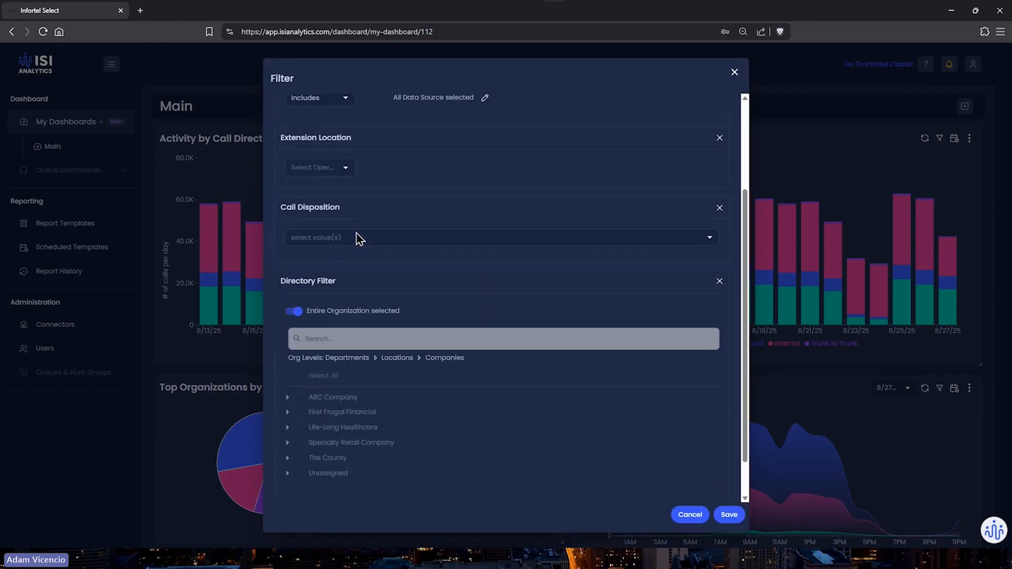
Remove Trunk to Trunk from the widget's Call Direction filter and select it again
scroll(357, 237, "up", 3)
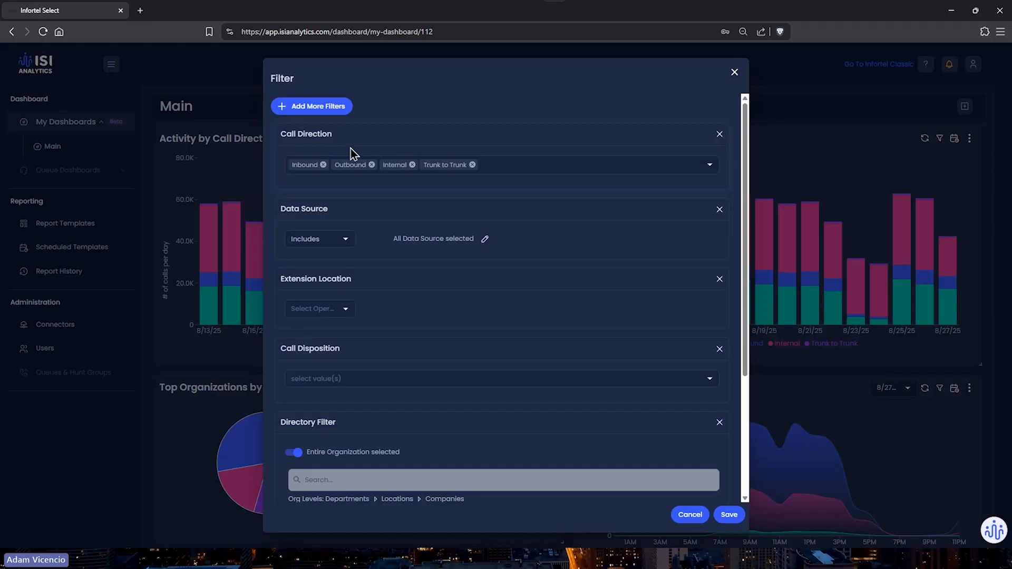
left_click(472, 164)
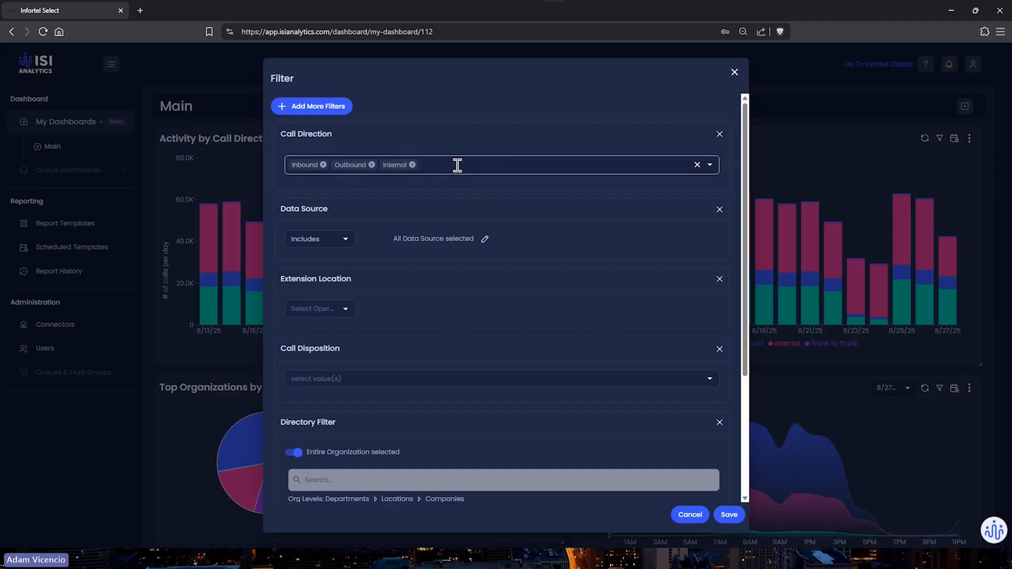
left_click(437, 164)
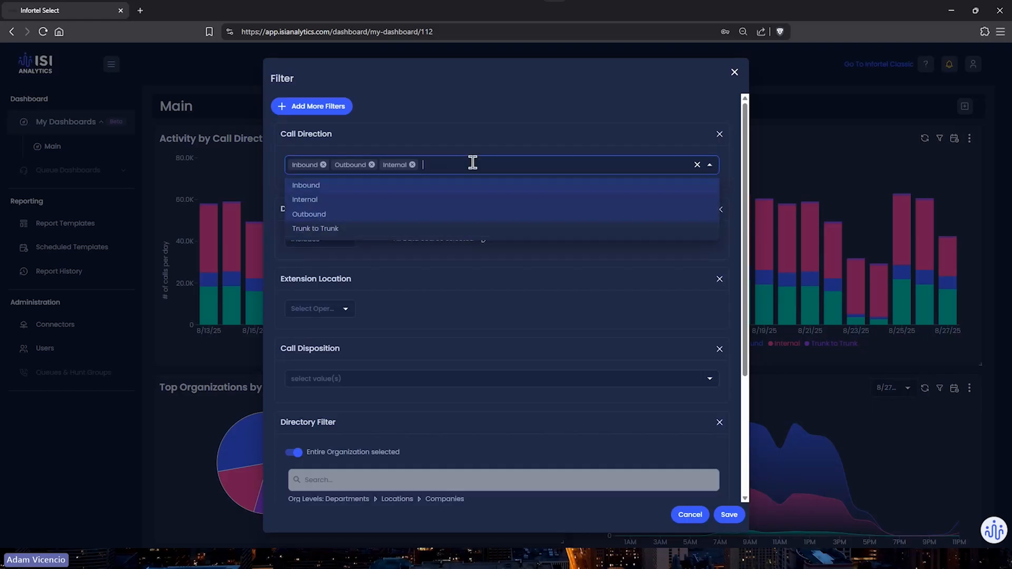
left_click(344, 232)
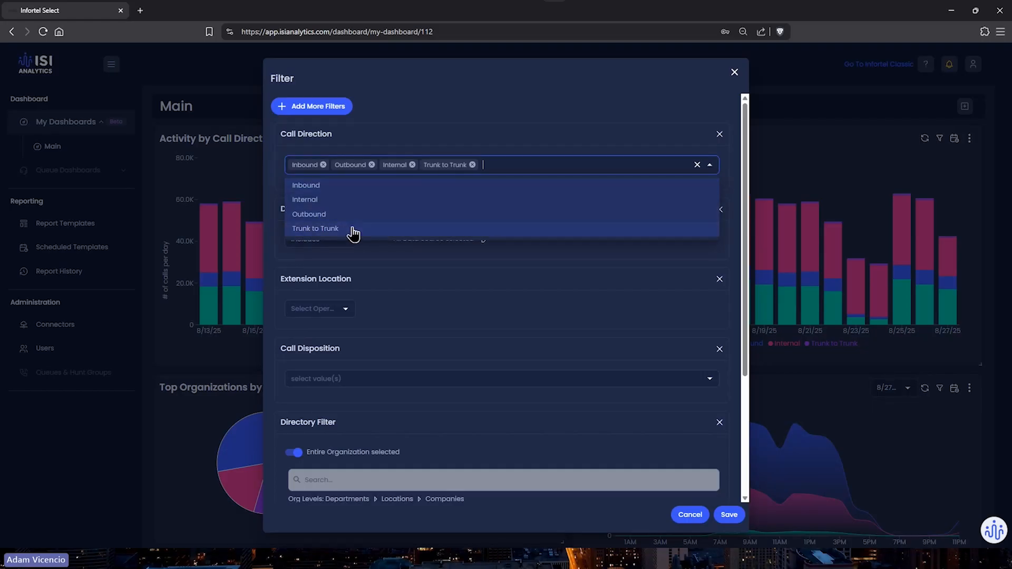
Leave only Inbound, Outbound and Internal selected in the Call Direction filter by removing Trunk to Trunk
left_click(409, 231)
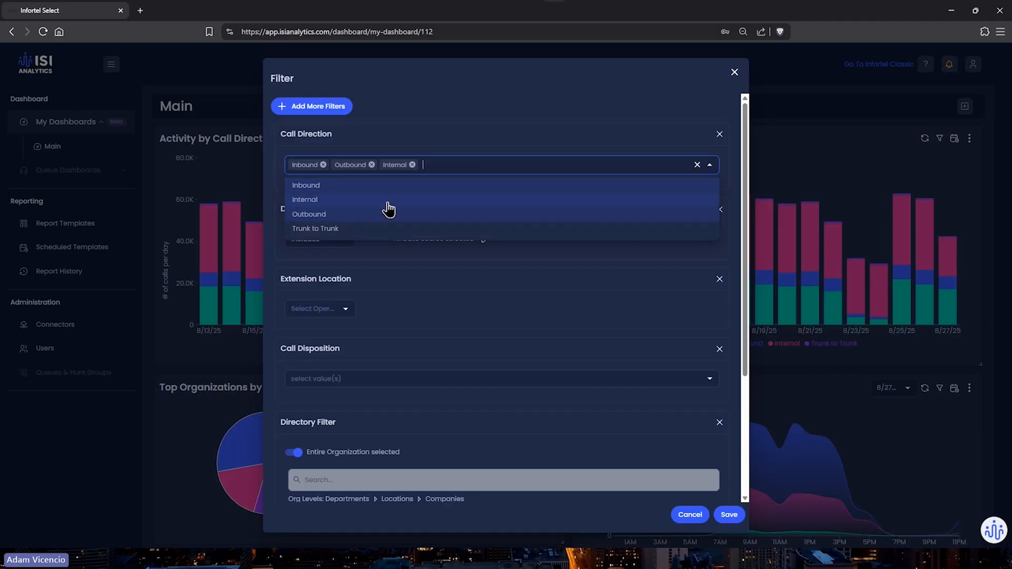
left_click(388, 236)
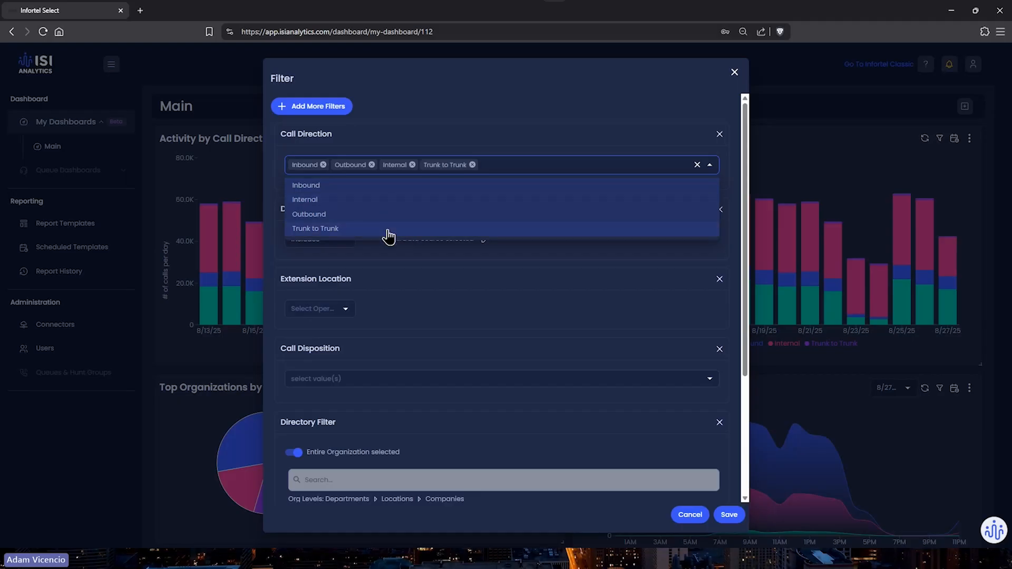
left_click(388, 236)
left_click(462, 129)
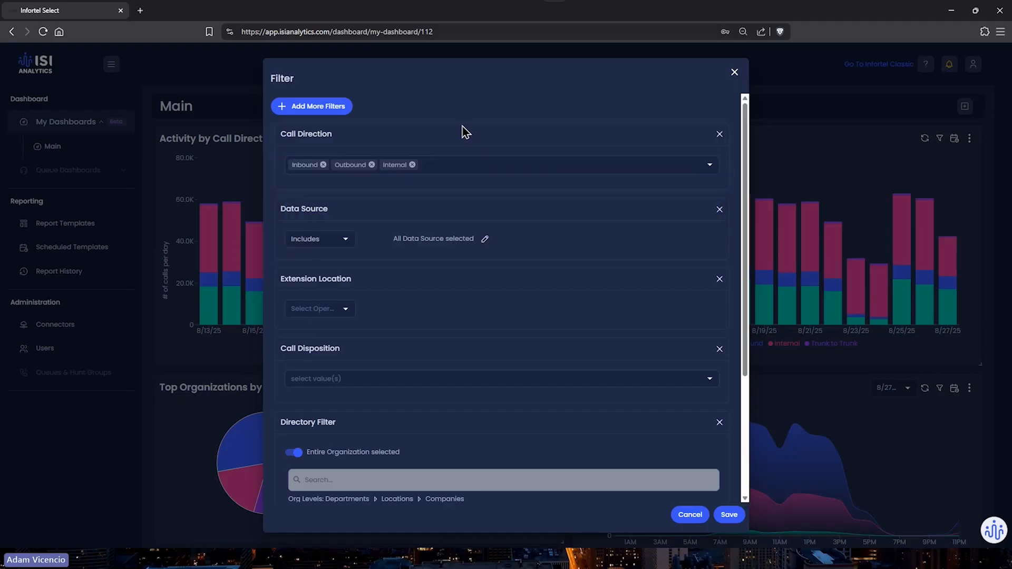
Limit the Data Source filter to Cisco Cluster #1 by deselecting every other source while keeping the Includes operator
left_click(345, 240)
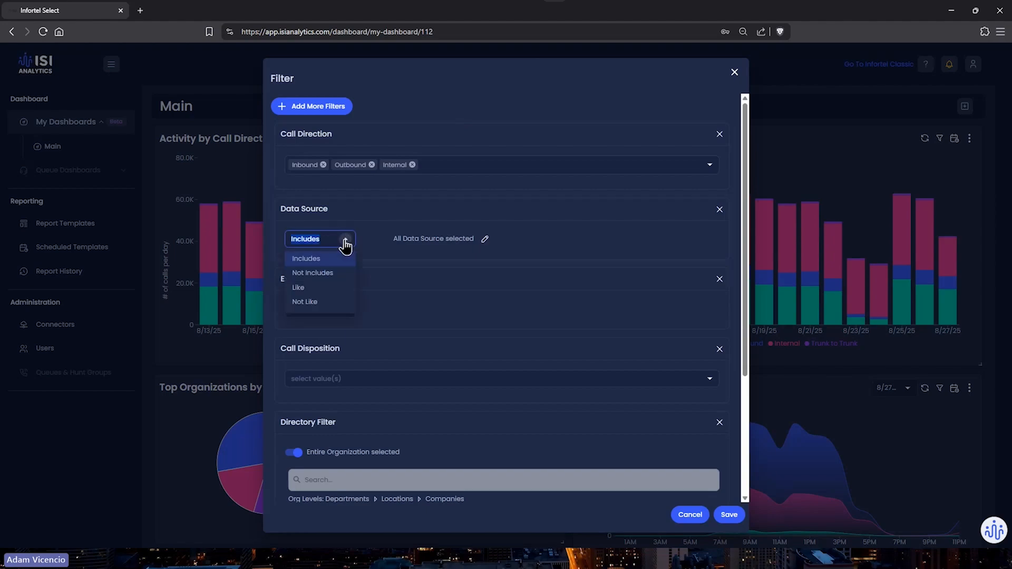
left_click(395, 219)
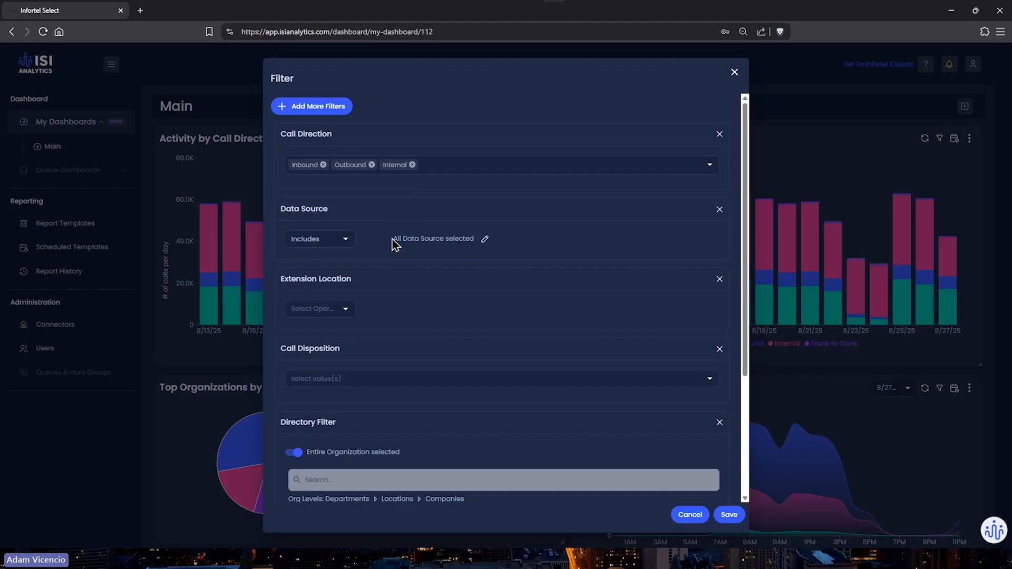
left_click_drag(394, 243, 470, 253)
left_click(484, 239)
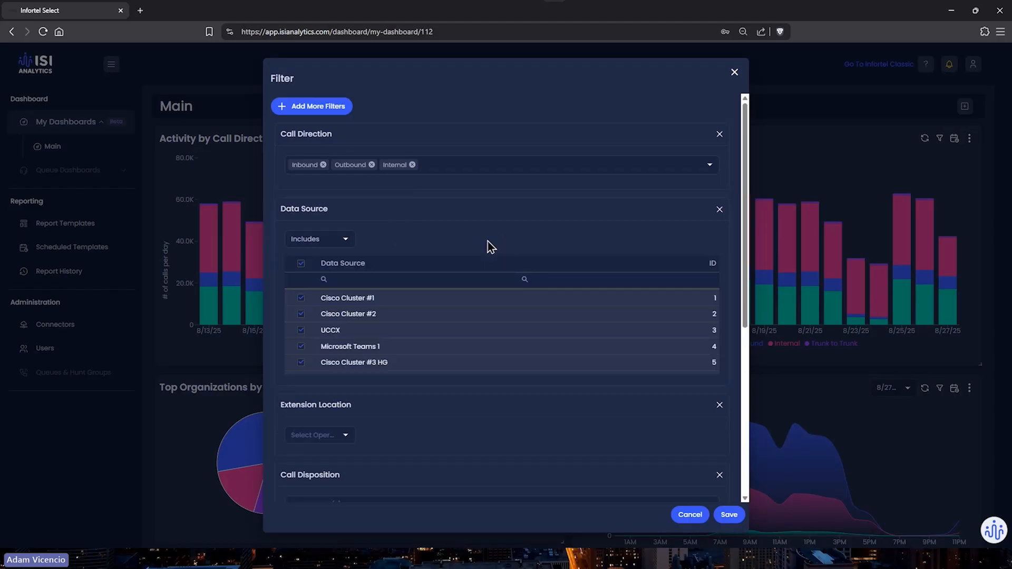
left_click(302, 316)
left_click(301, 331)
left_click(301, 346)
left_click(301, 363)
scroll(303, 353, "down", 1)
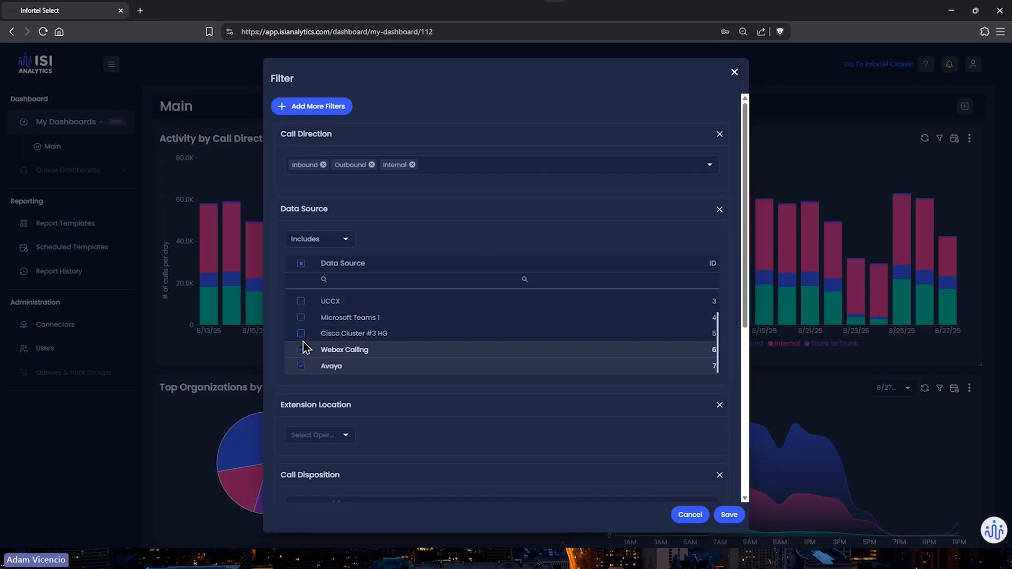
left_click(303, 349)
left_click(302, 366)
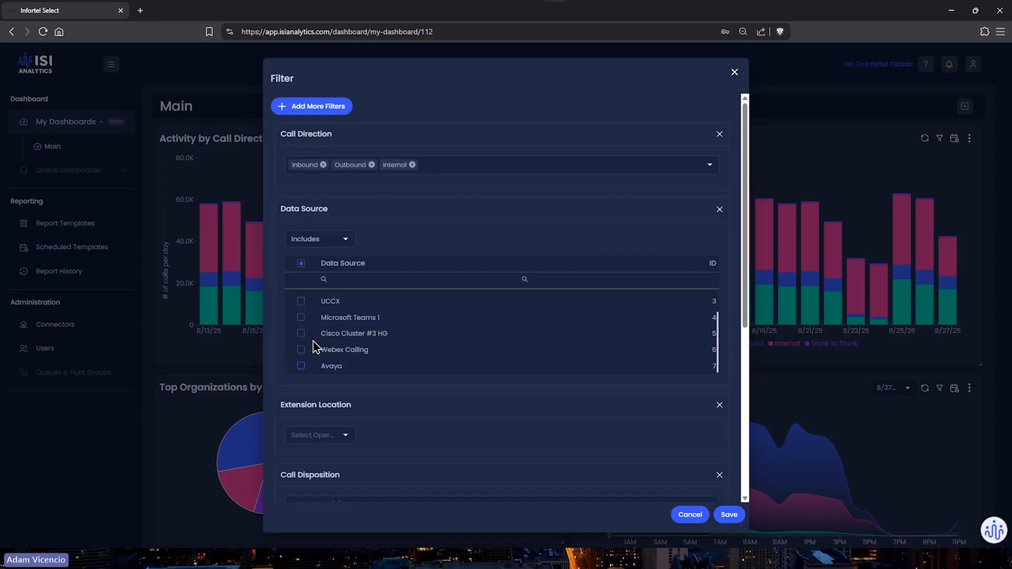
scroll(315, 343, "up", 1)
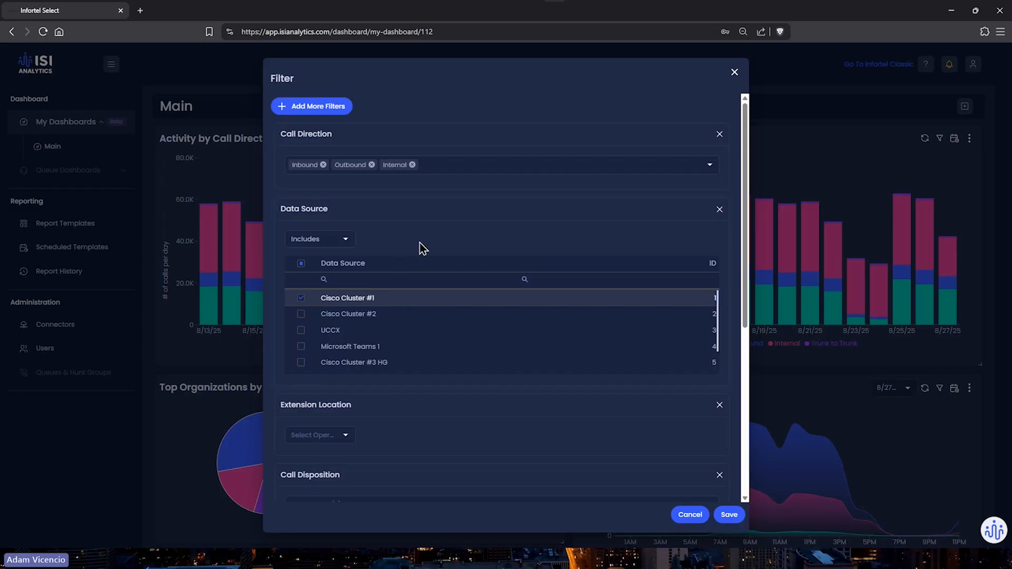
Set the Extension Location filter's operator to Includes and look through its list of locations
scroll(406, 345, "down", 1)
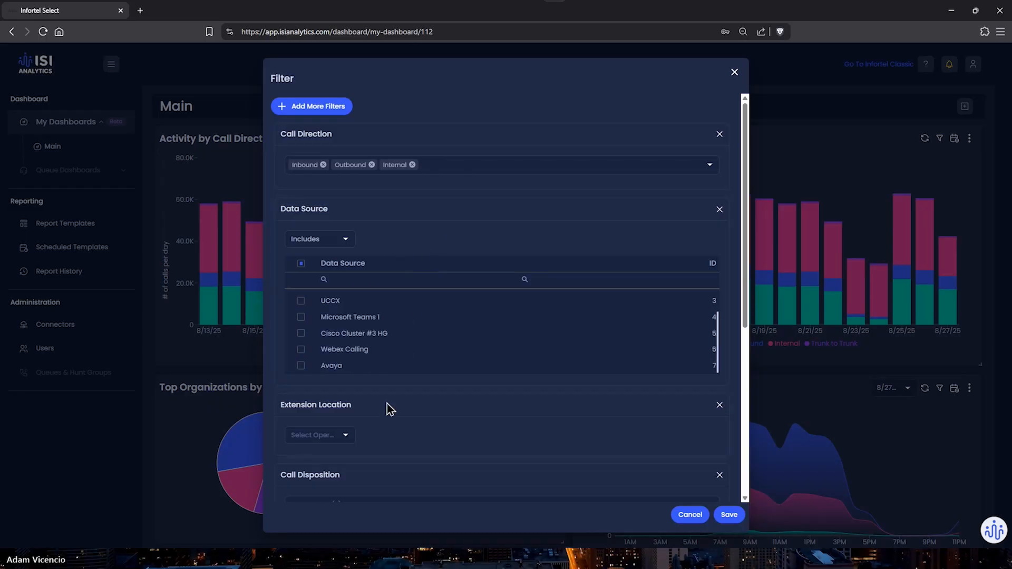
scroll(388, 403, "down", 3)
left_click(342, 278)
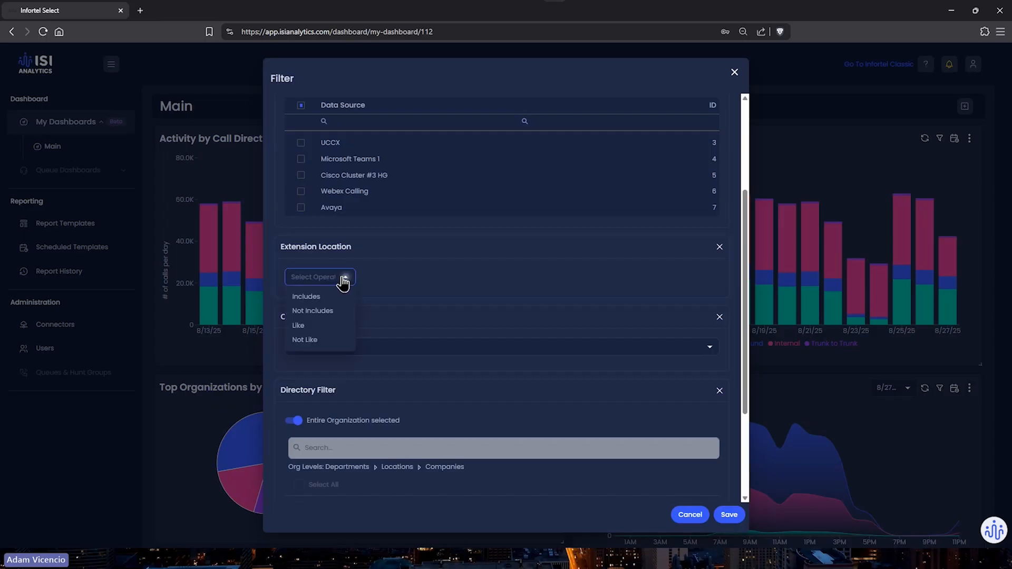
left_click(416, 275)
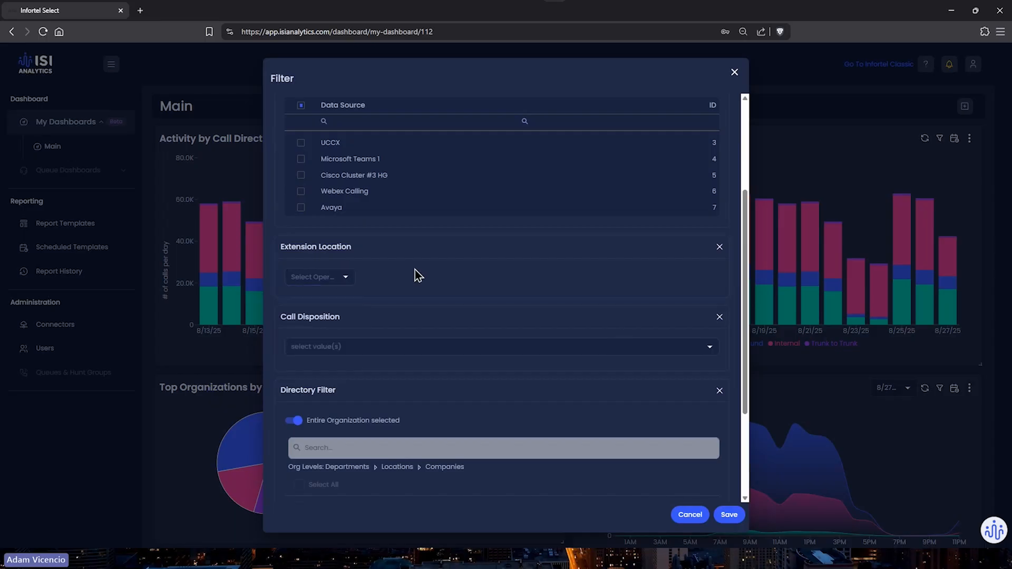
left_click(327, 276)
left_click(323, 292)
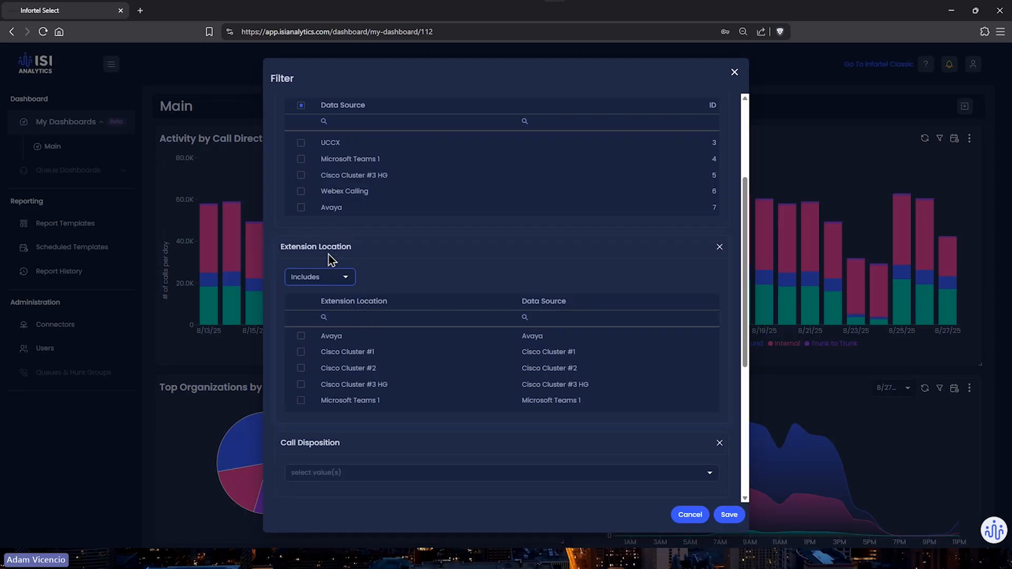
scroll(319, 350, "down", 2)
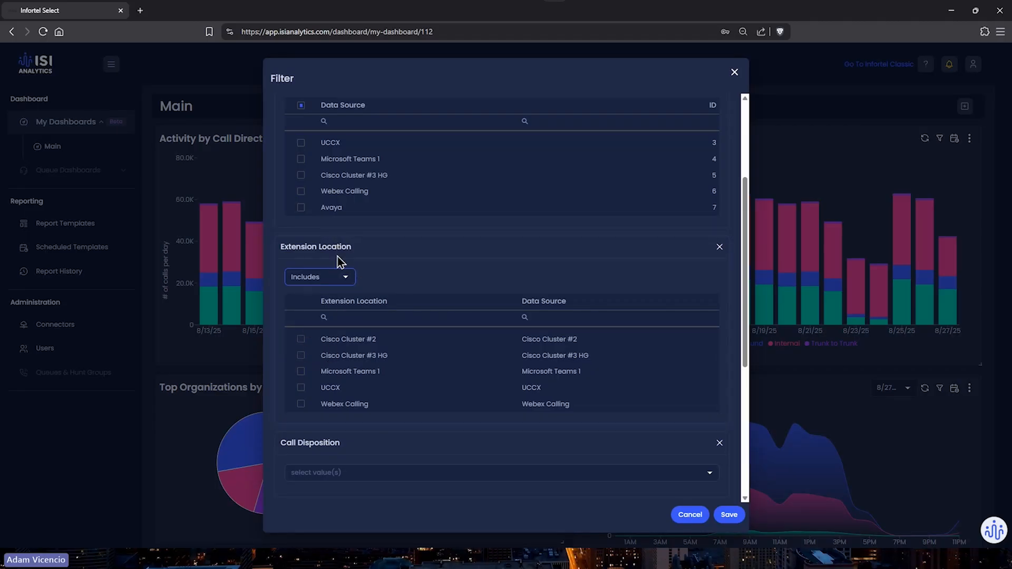
Review the values offered by the Call Disposition filter without selecting any
scroll(447, 295, "down", 3)
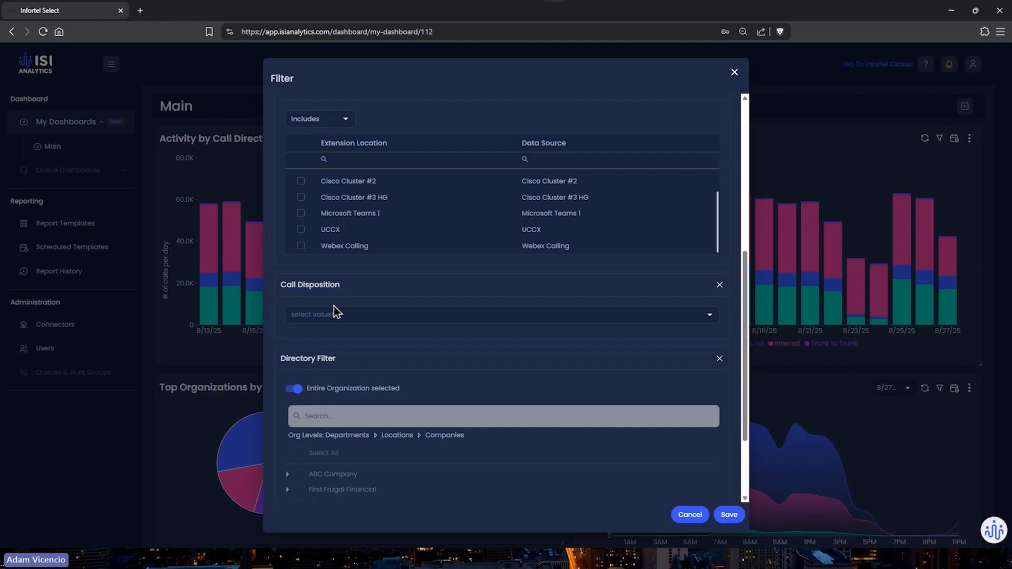
left_click(345, 312)
scroll(364, 338, "up", 1)
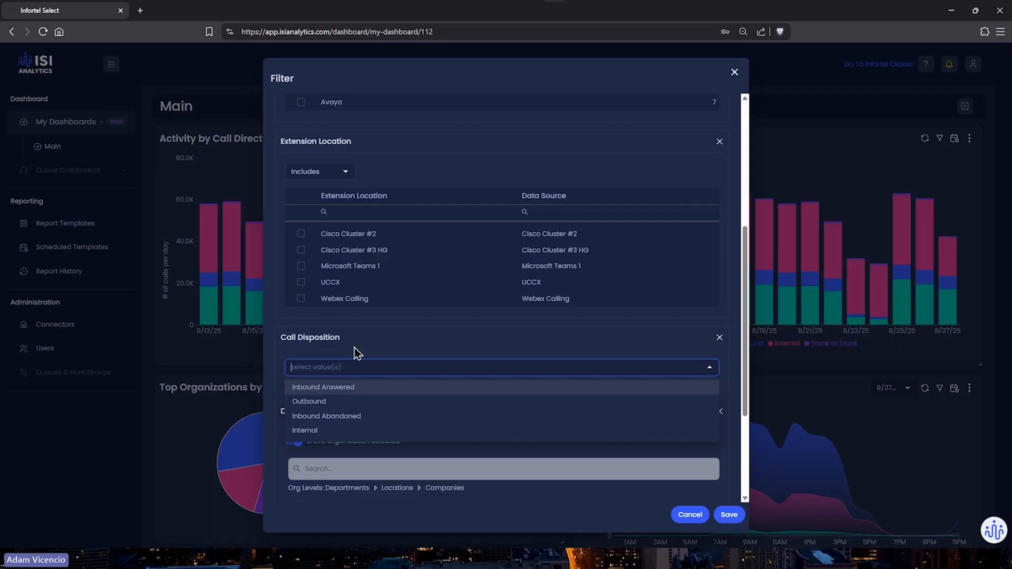
scroll(358, 285, "up", 2)
scroll(382, 161, "up", 1)
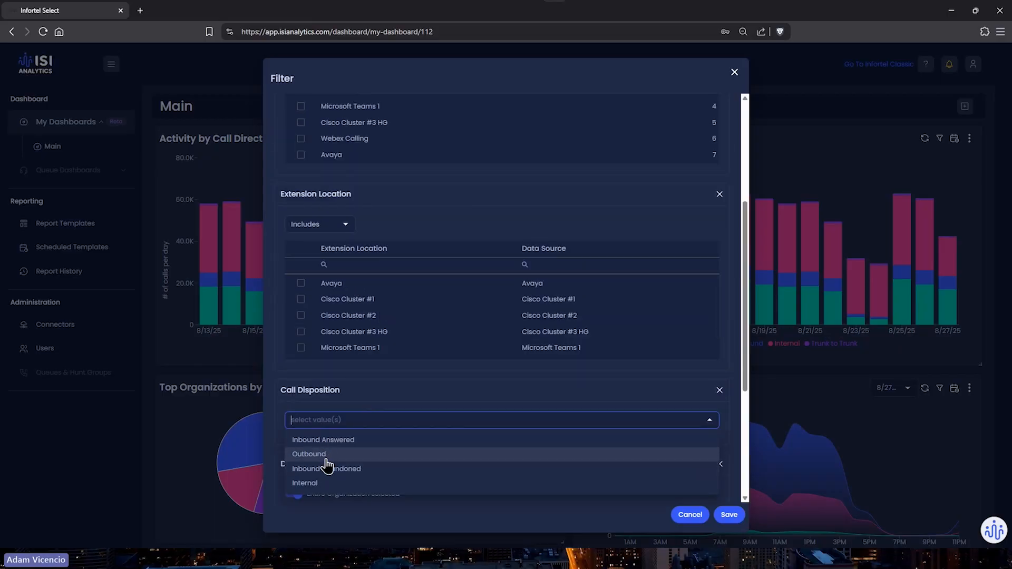
left_click(375, 395)
Try restricting the Directory Filter to Business Unit 1 under ABC Company, and return it to the entire organization
scroll(377, 390, "down", 4)
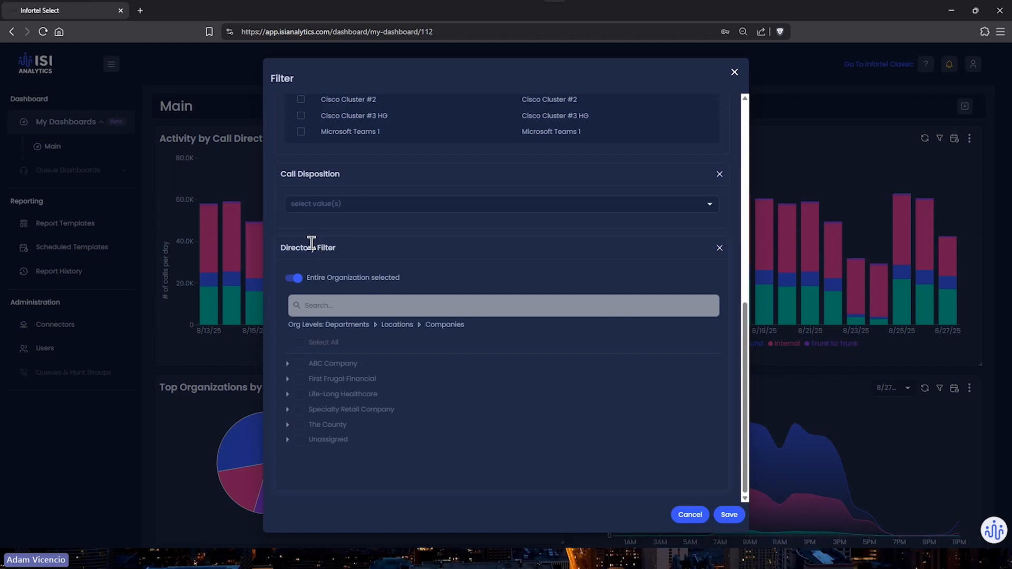
left_click(310, 286)
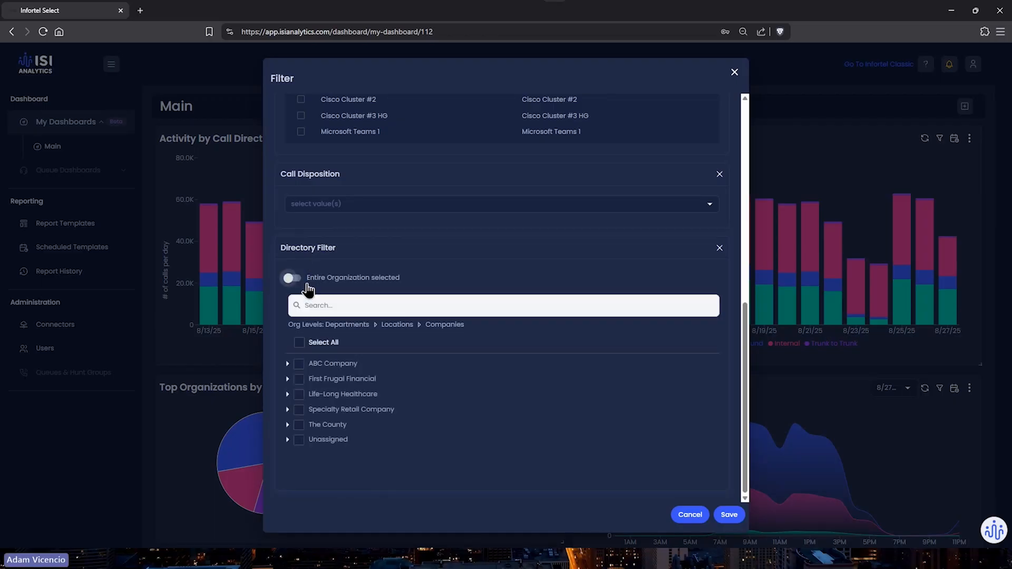
left_click(287, 363)
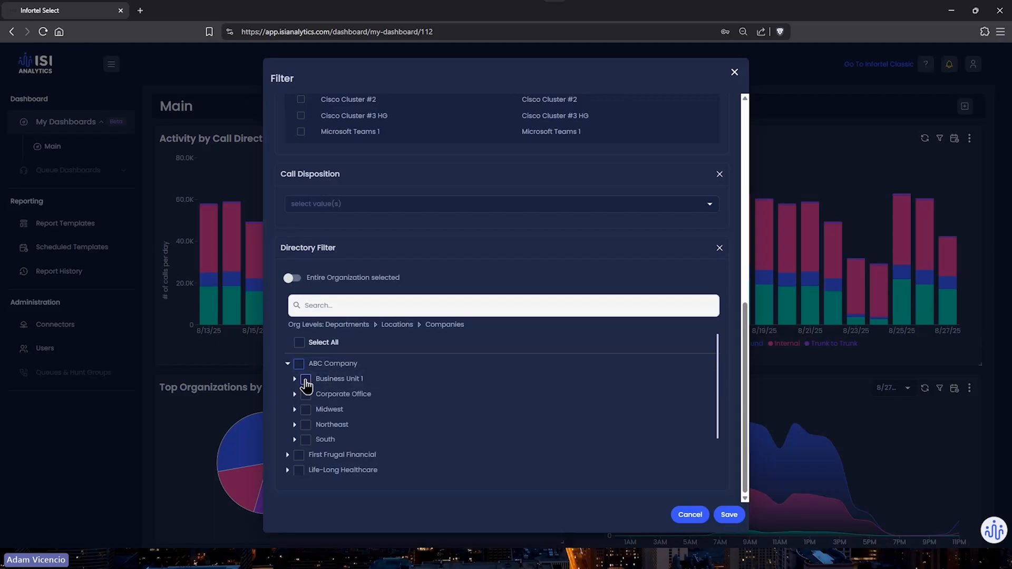
left_click(306, 380)
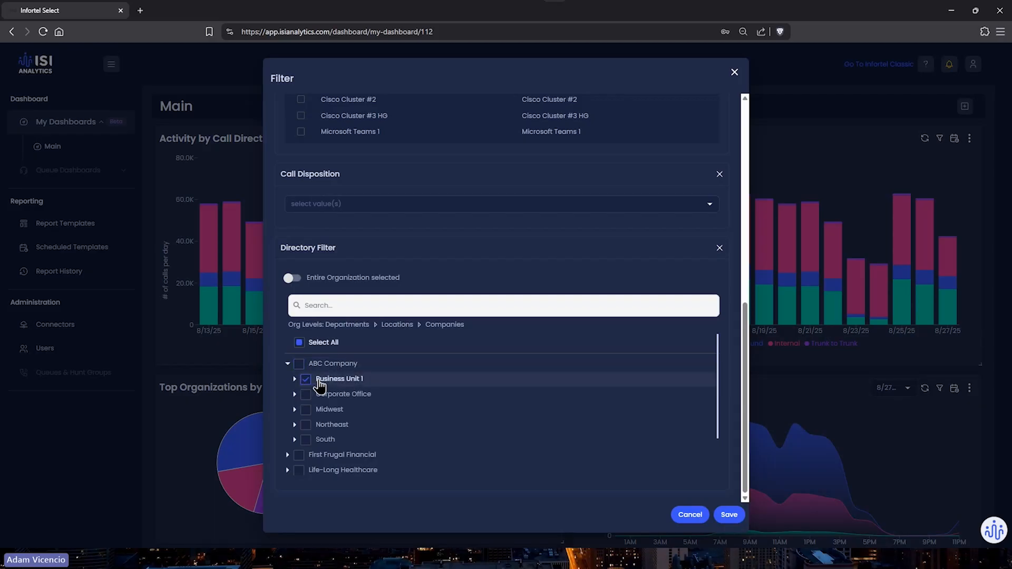
left_click(294, 379)
scroll(327, 381, "down", 2)
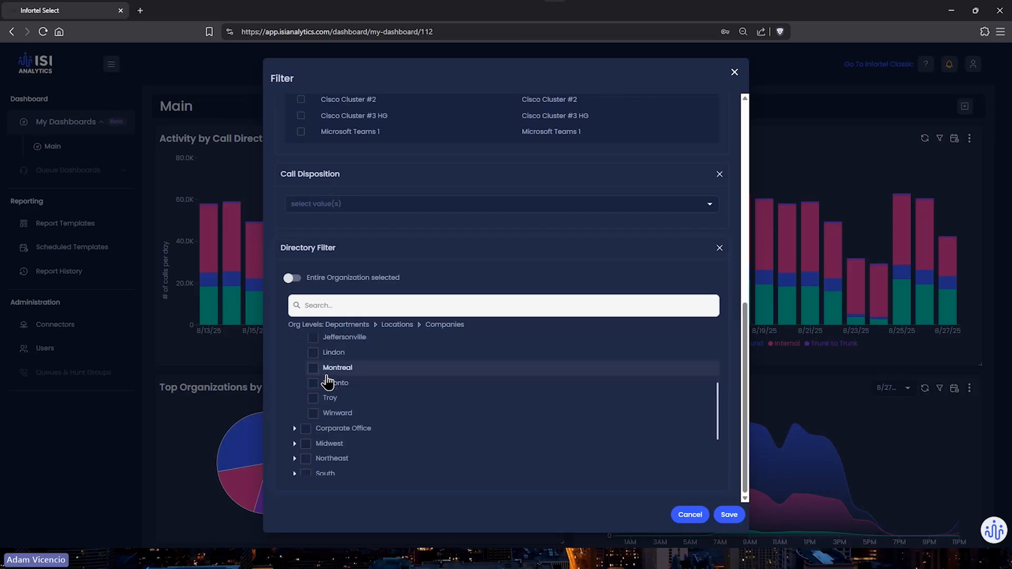
scroll(328, 381, "up", 3)
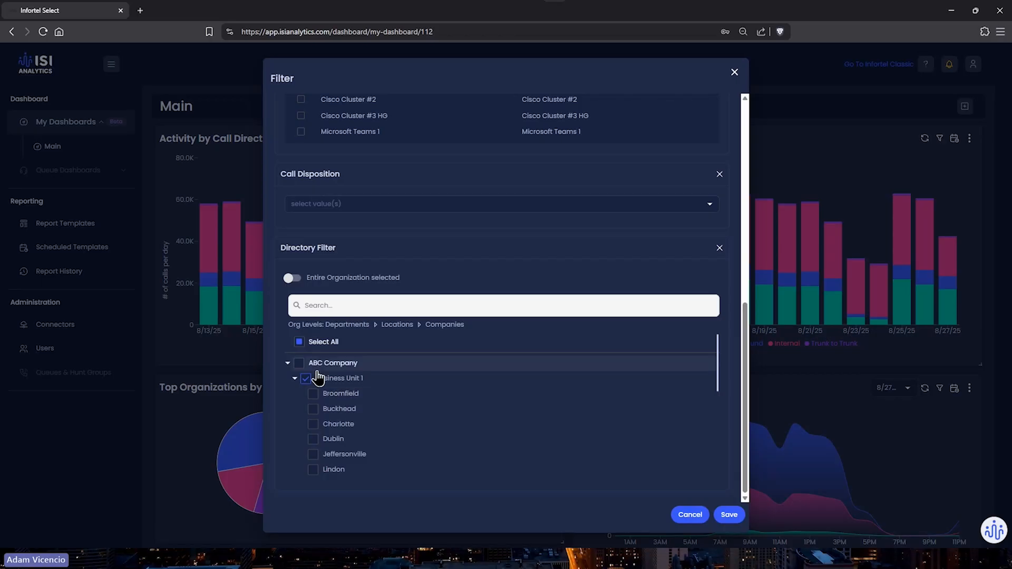
left_click(305, 378)
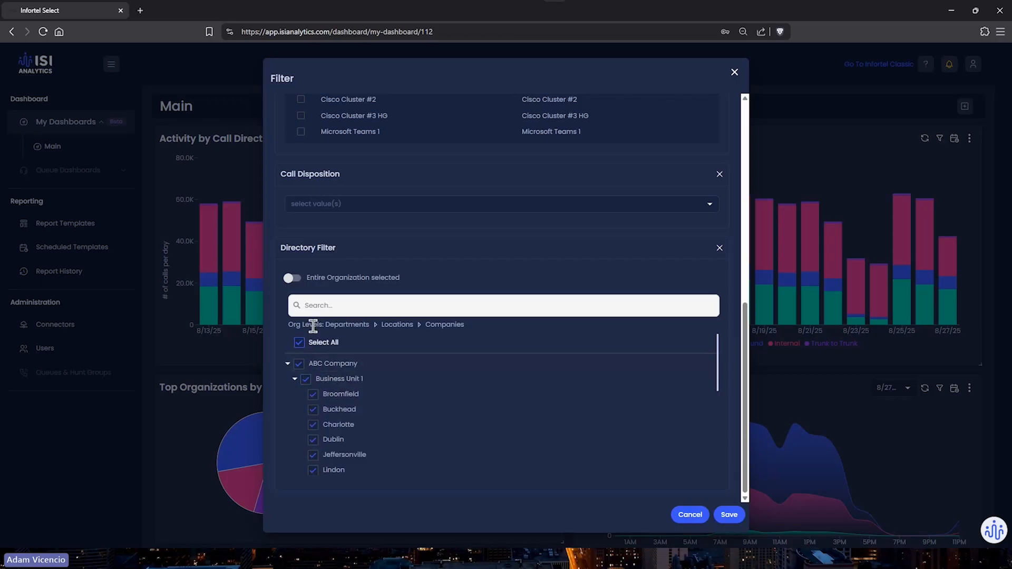
left_click(294, 278)
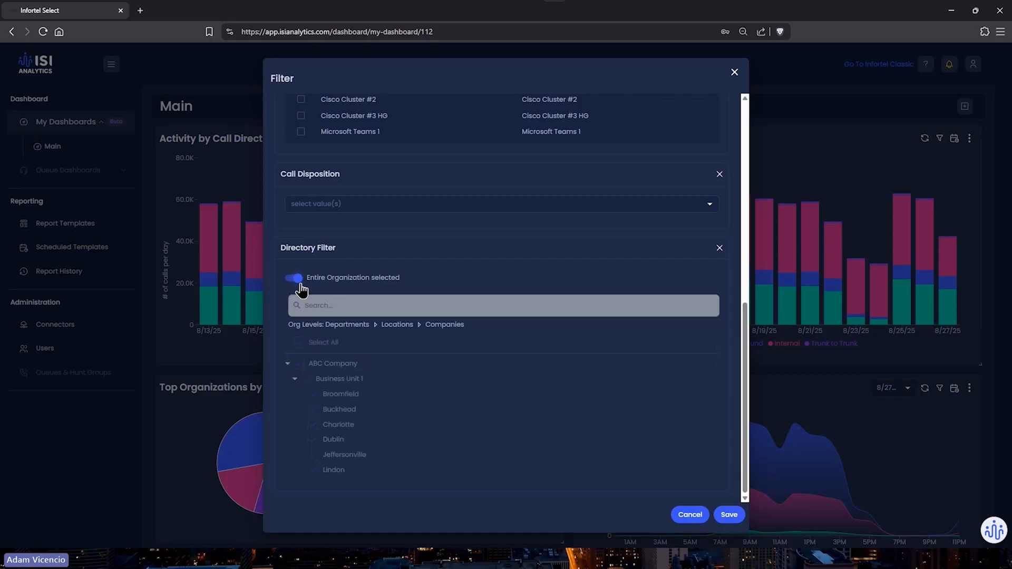
Recheck the Data Source selection and save the filters of the original Activity by Call Direction widget
scroll(606, 432, "up", 6)
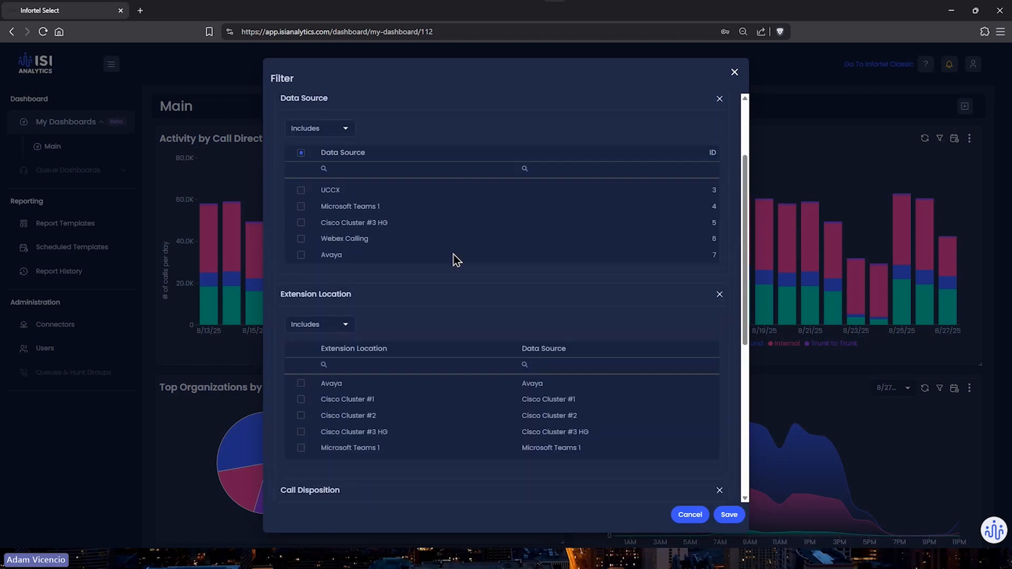
scroll(456, 260, "up", 1)
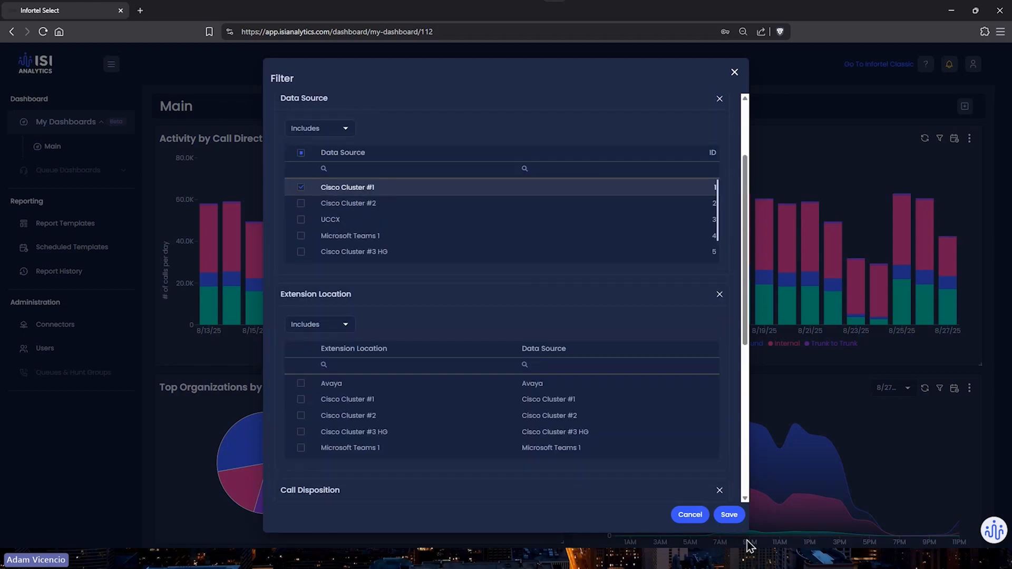
left_click(730, 515)
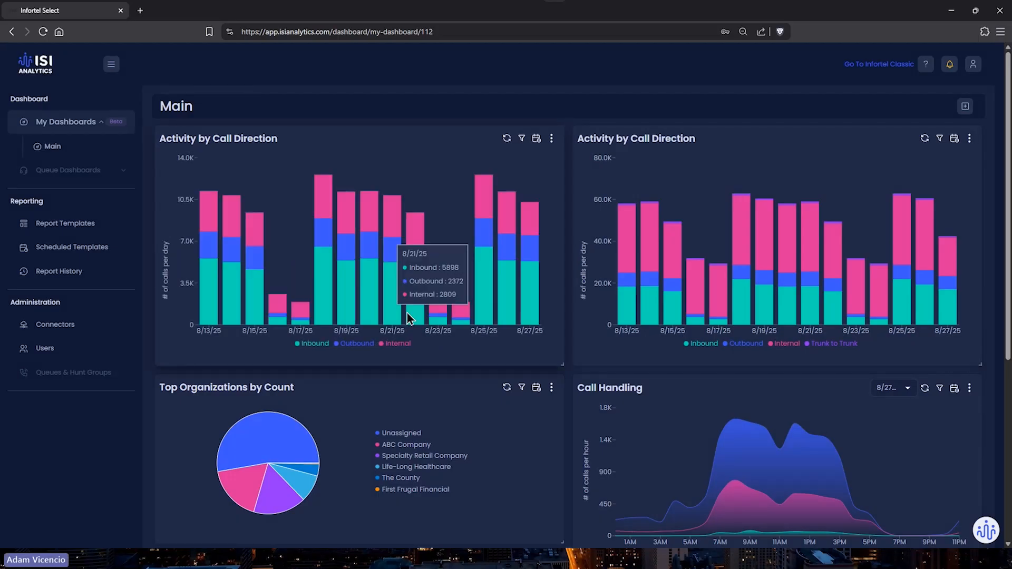
mouse_move(458, 322)
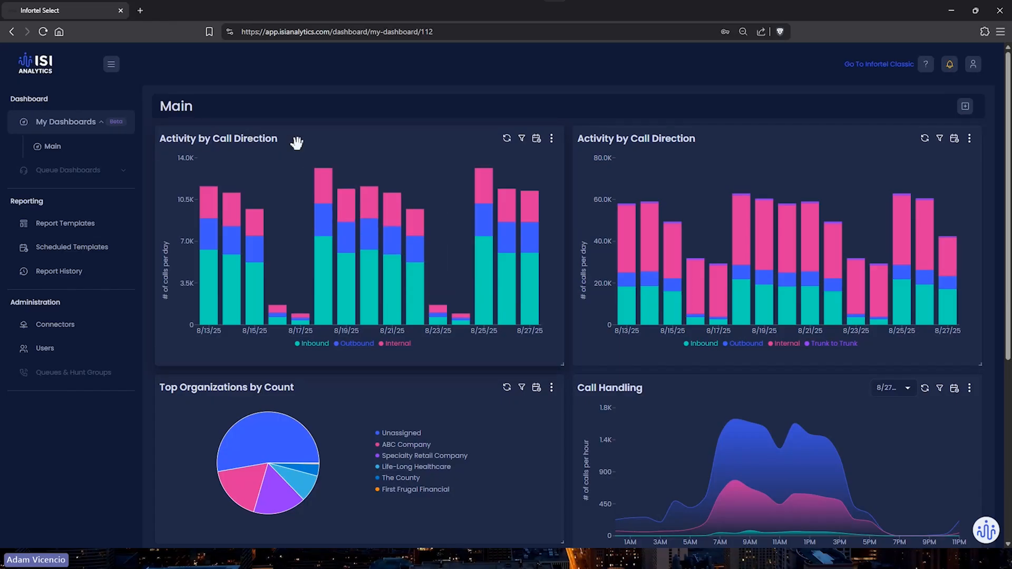
Rename the filtered Activity by Call Direction widget to "Cisco Cluster #1" and display it as a line chart
left_click(550, 140)
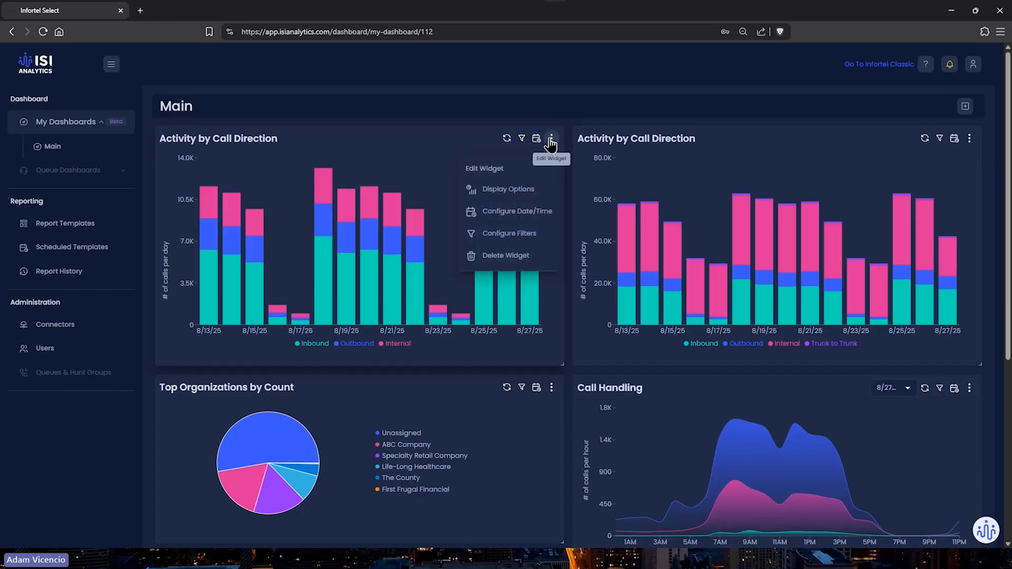
left_click(510, 190)
left_click(330, 251)
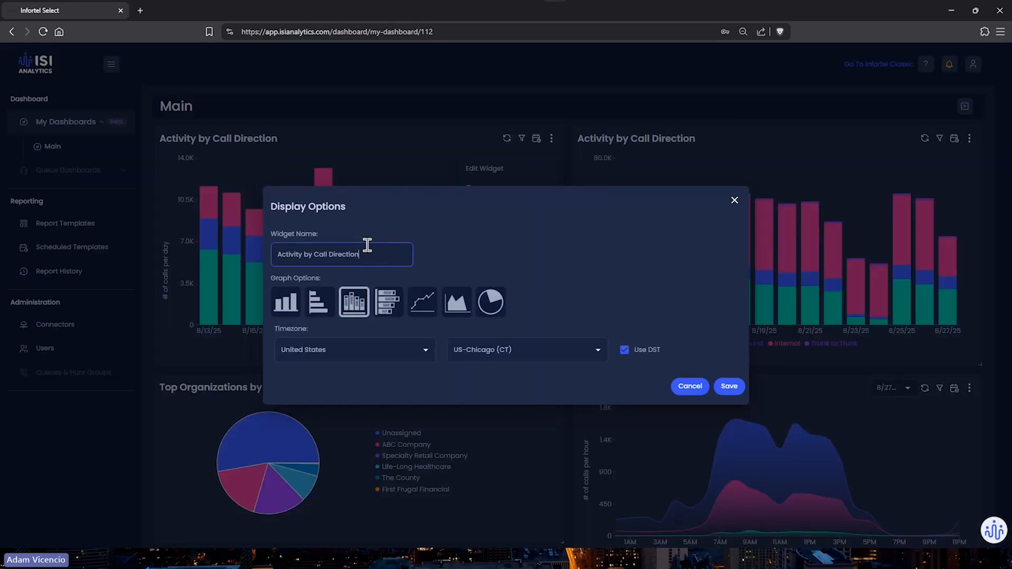
key("BackSpace")
key("BackSpace")
key("BackSpace")
key("BackSpace")
key("BackSpace")
key("BackSpace")
key("BackSpace")
key("BackSpace")
key("BackSpace")
key("BackSpace")
key("BackSpace")
key("BackSpace")
key("BackSpace")
key("BackSpace")
key("BackSpace")
key("BackSpace")
key("BackSpace")
key("BackSpace")
key("BackSpace")
key("BackSpace")
type("Cisco Cluster #1")
left_click(415, 308)
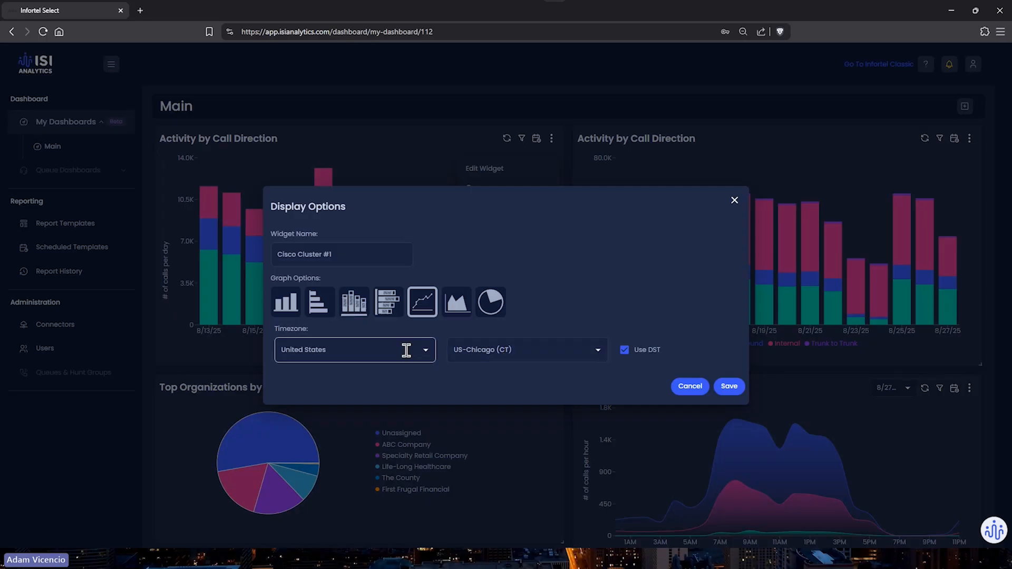
left_click(734, 390)
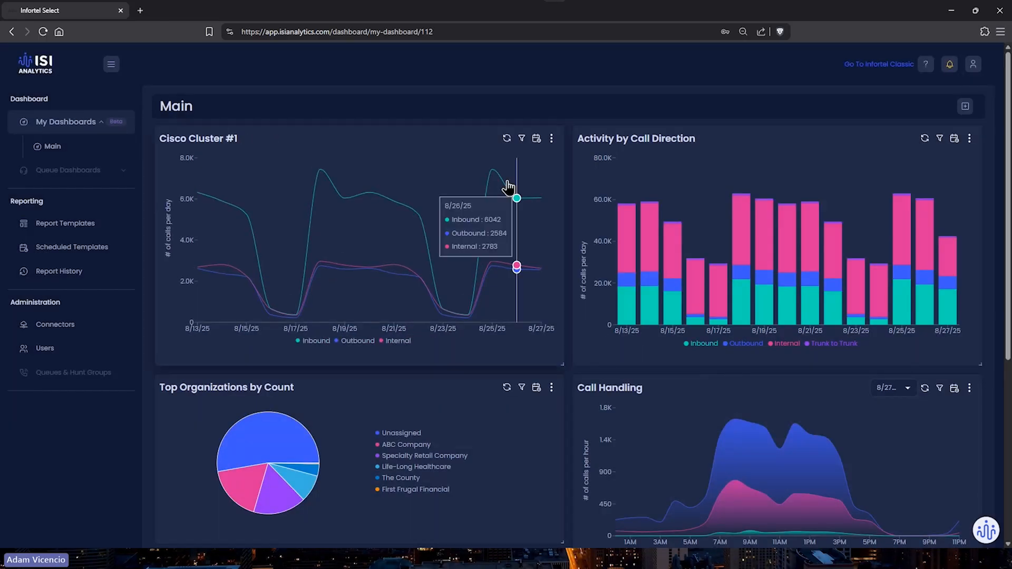
Change the Cisco Cluster #1 widget's graph type to a stacked bar chart and save its display options
left_click(551, 138)
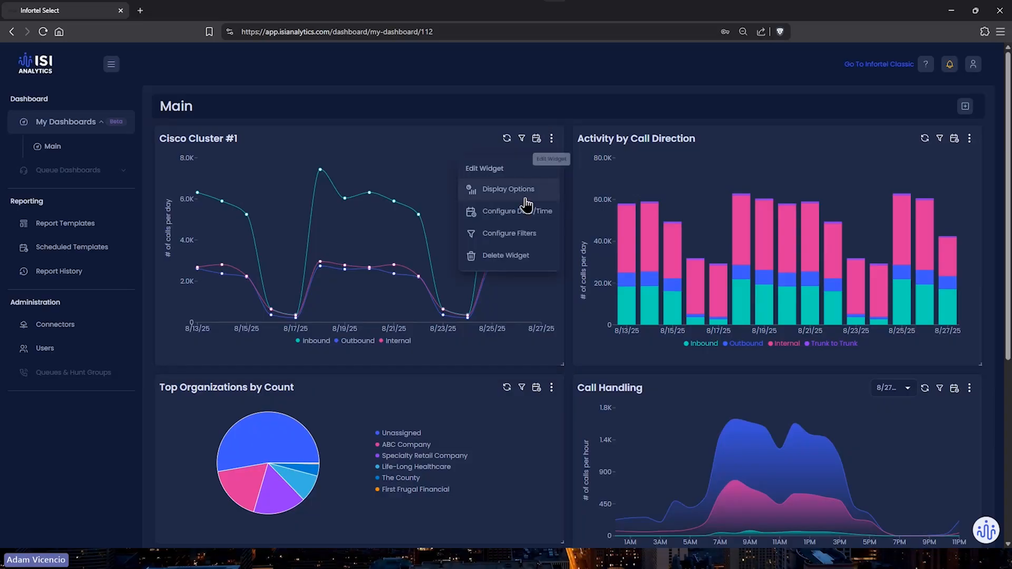
left_click(522, 193)
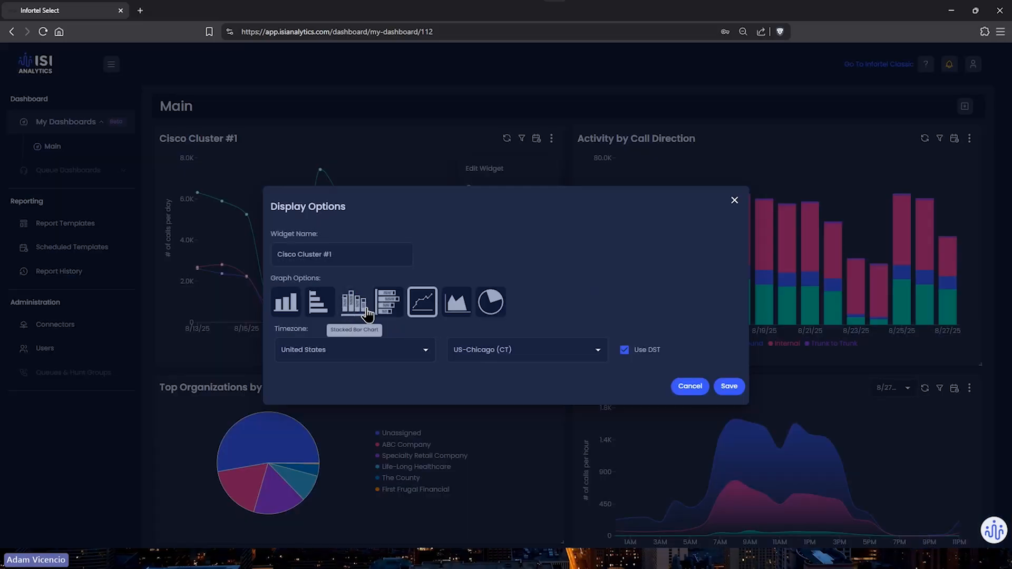
left_click(367, 312)
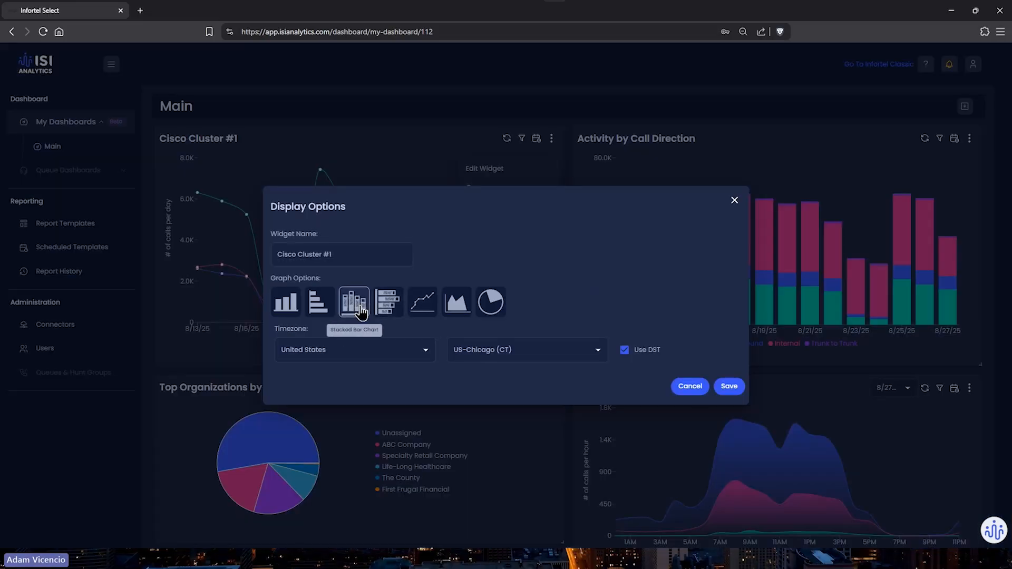
left_click(729, 387)
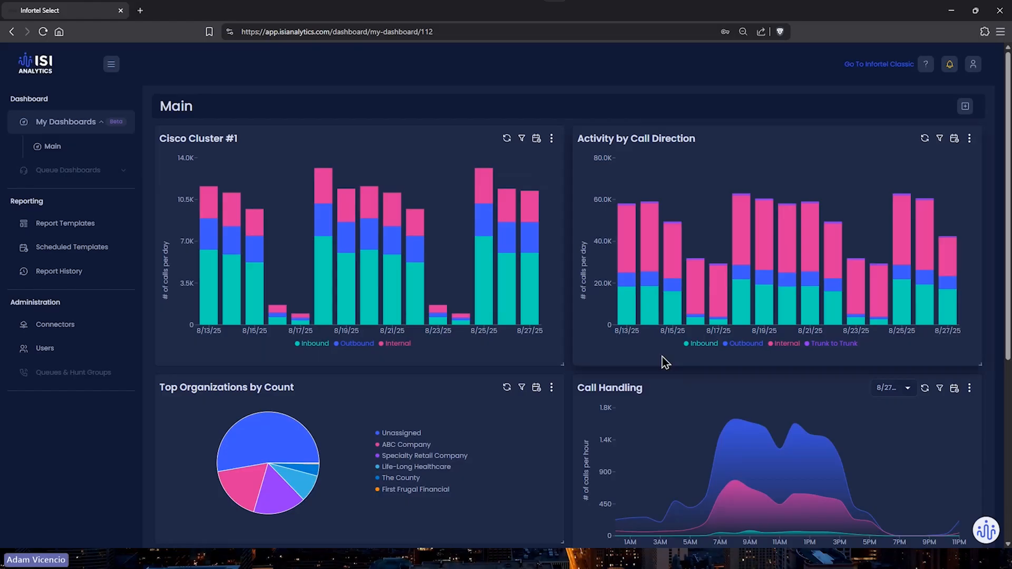
Set the Cisco Cluster #1 widget's date range to the last 63 full days and save it
left_click(551, 138)
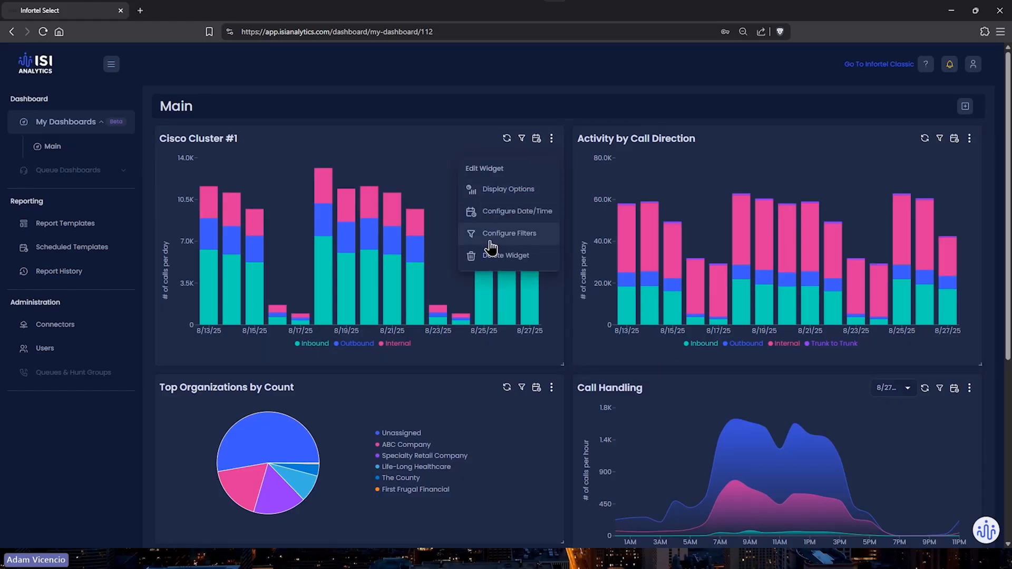
left_click(505, 215)
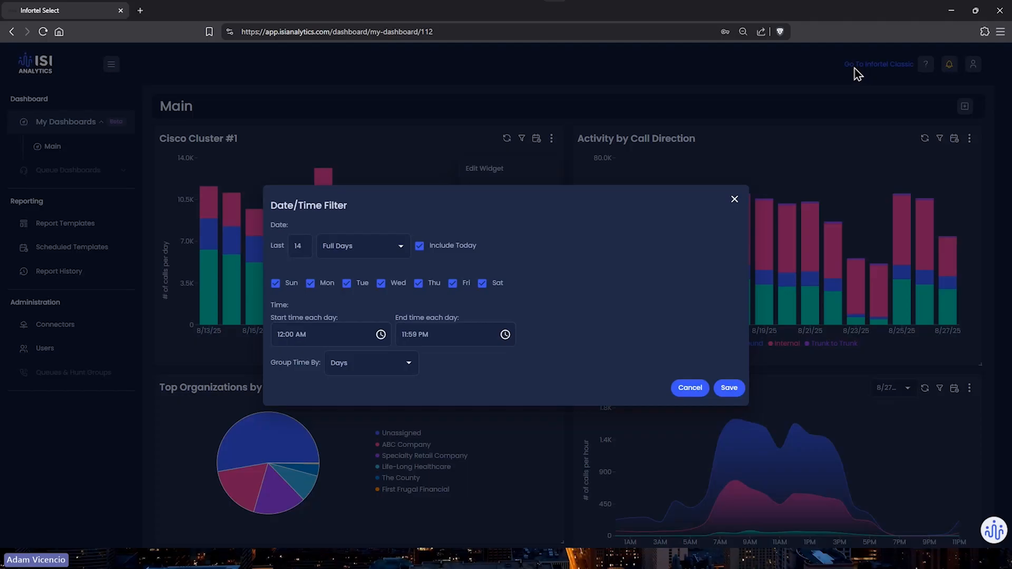
double_click(295, 247)
type("63")
left_click(738, 390)
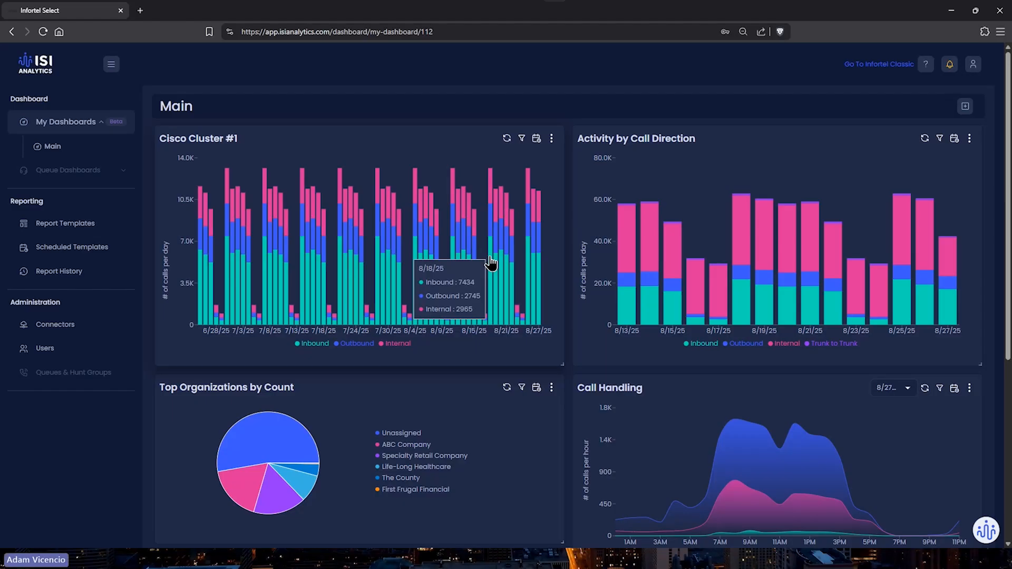
left_click(551, 138)
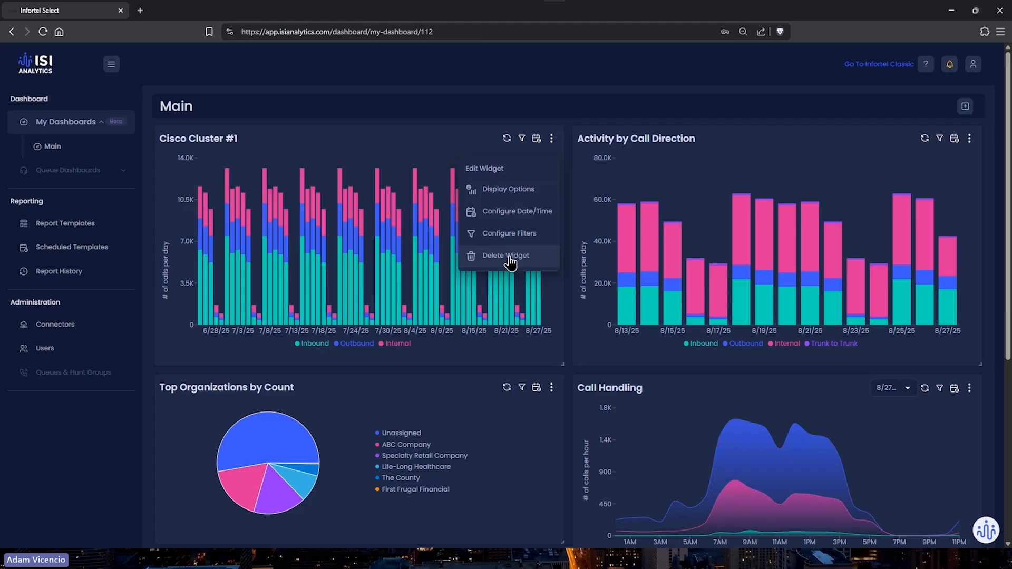
left_click(471, 112)
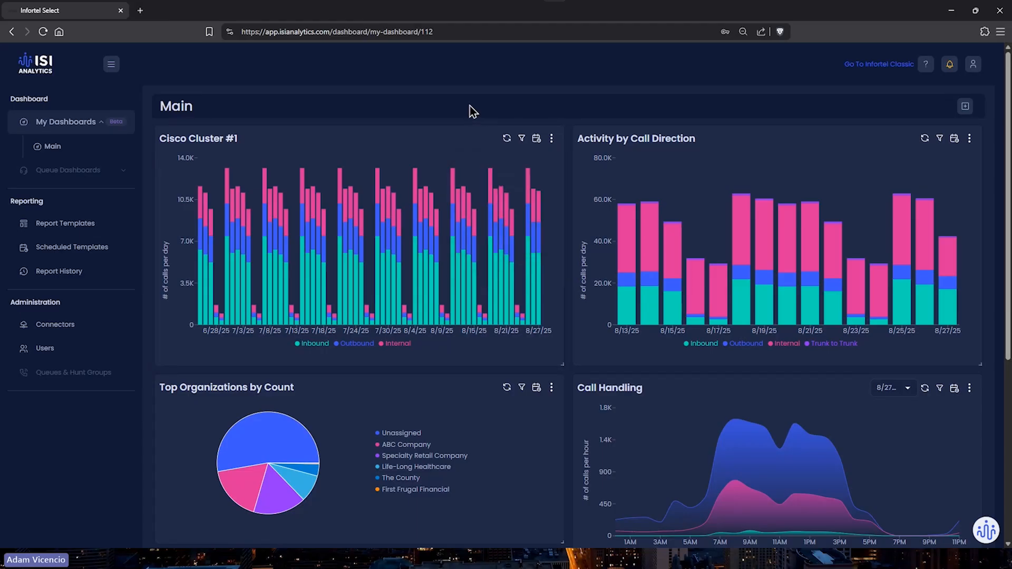
Quick-filter the Cisco Cluster #1 widget to also include the Cisco Cluster #2 data source, and reset it to its saved settings
left_click(522, 139)
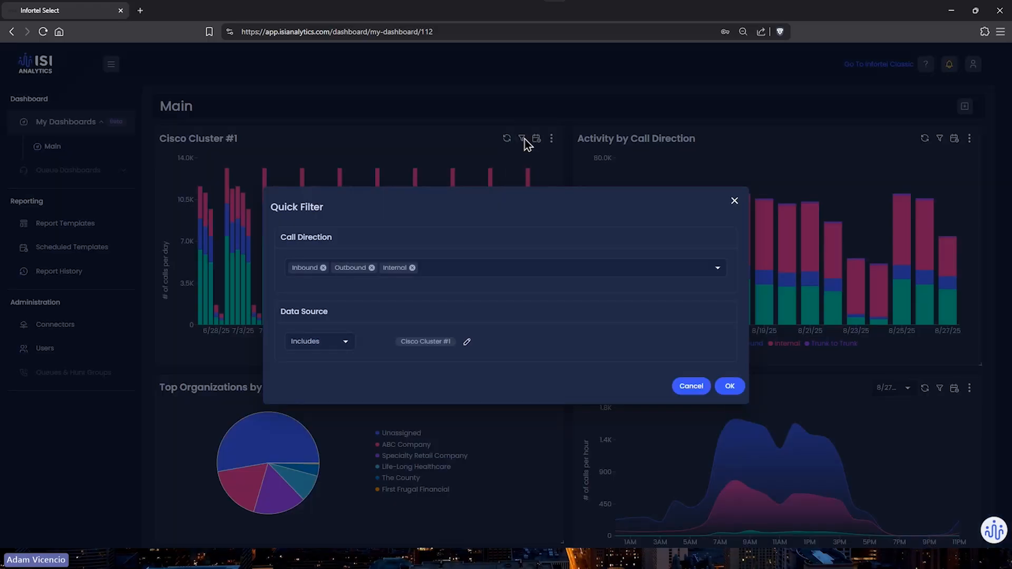
left_click(466, 342)
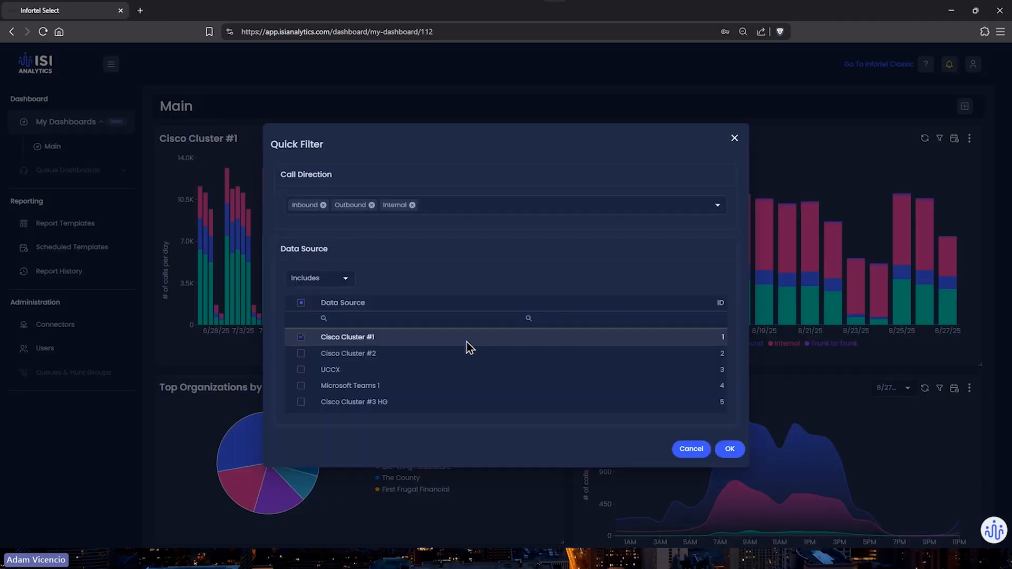
left_click(305, 354)
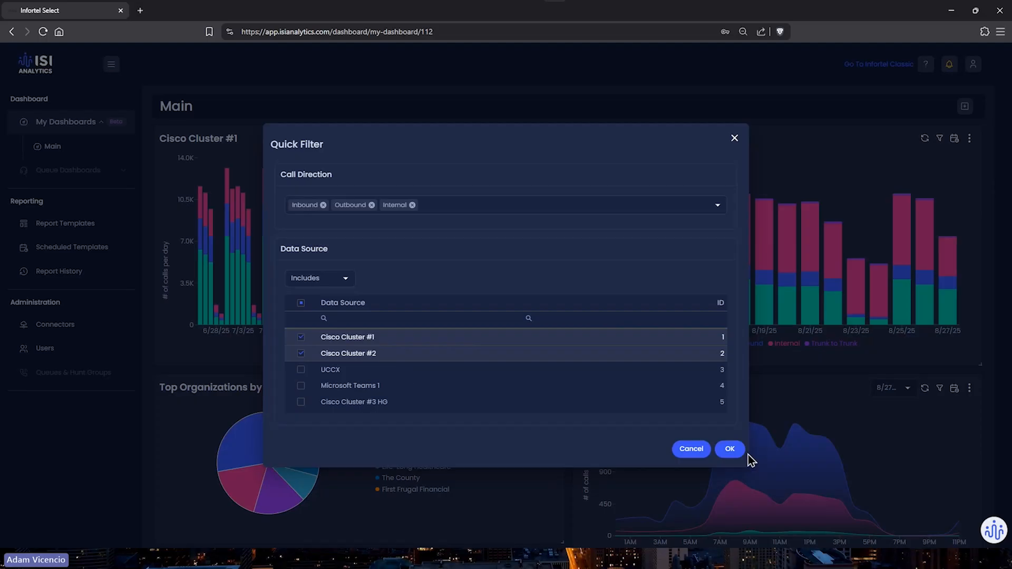
left_click(728, 452)
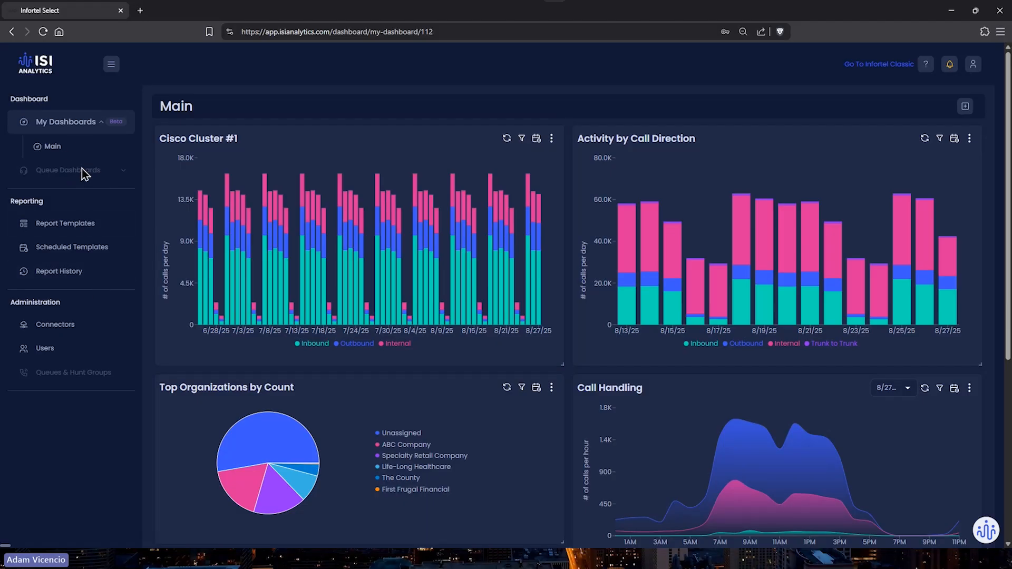
left_click(506, 139)
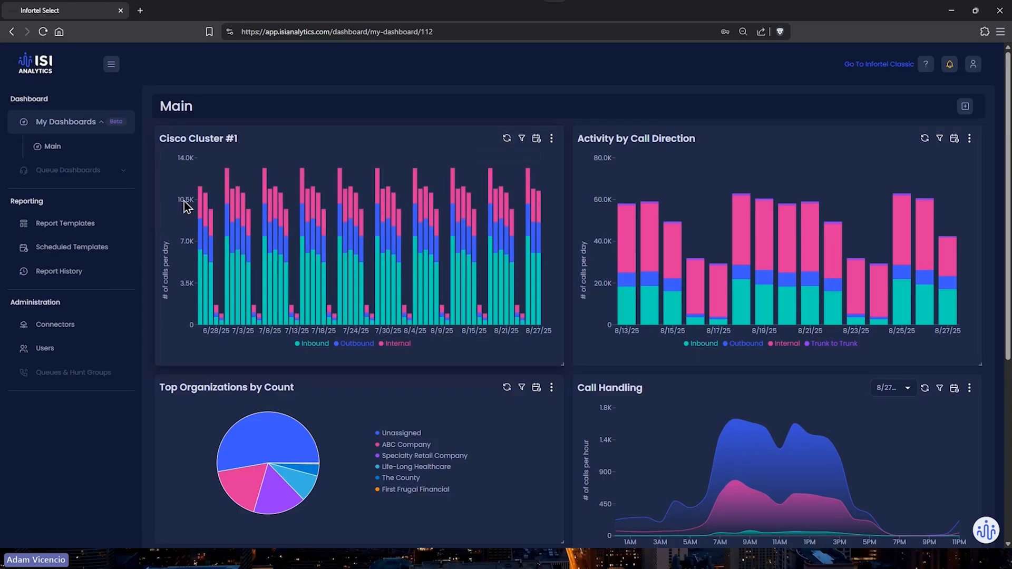
Apply a quick date filter of the last 14 full days to the Cisco Cluster #1 widget, and reset it
mouse_move(209, 199)
mouse_move(208, 180)
left_click(536, 139)
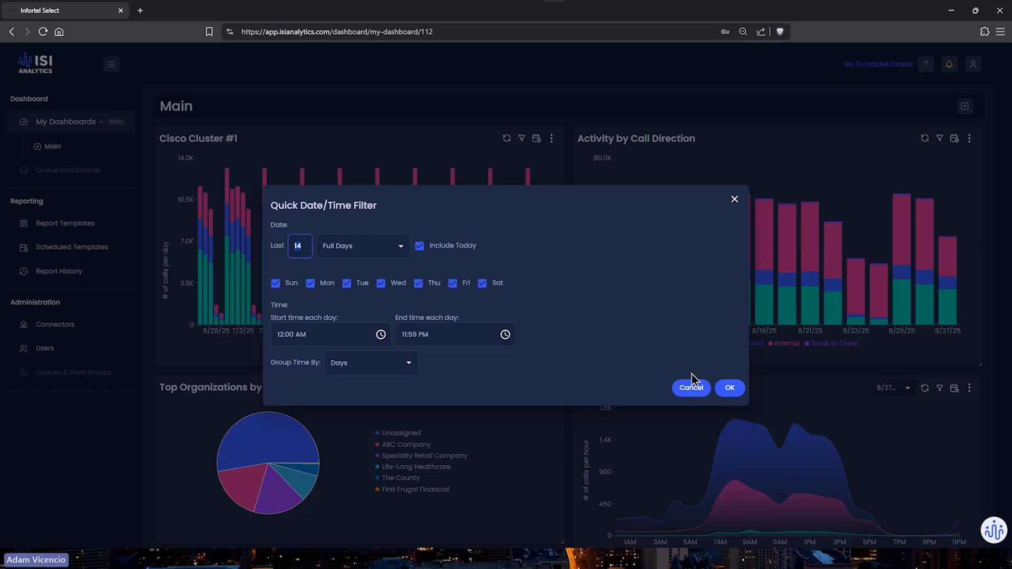
left_click(729, 388)
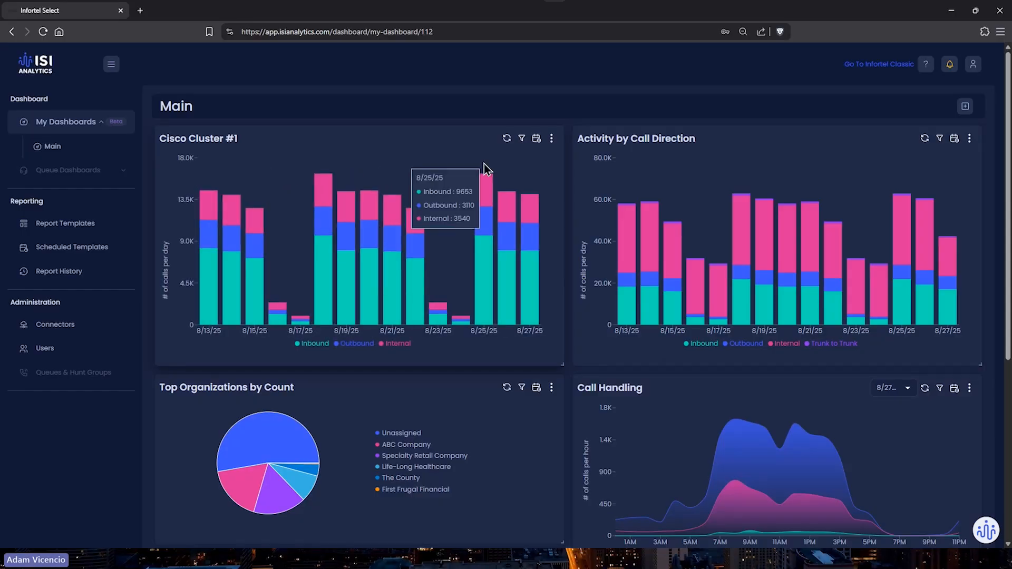
left_click(507, 139)
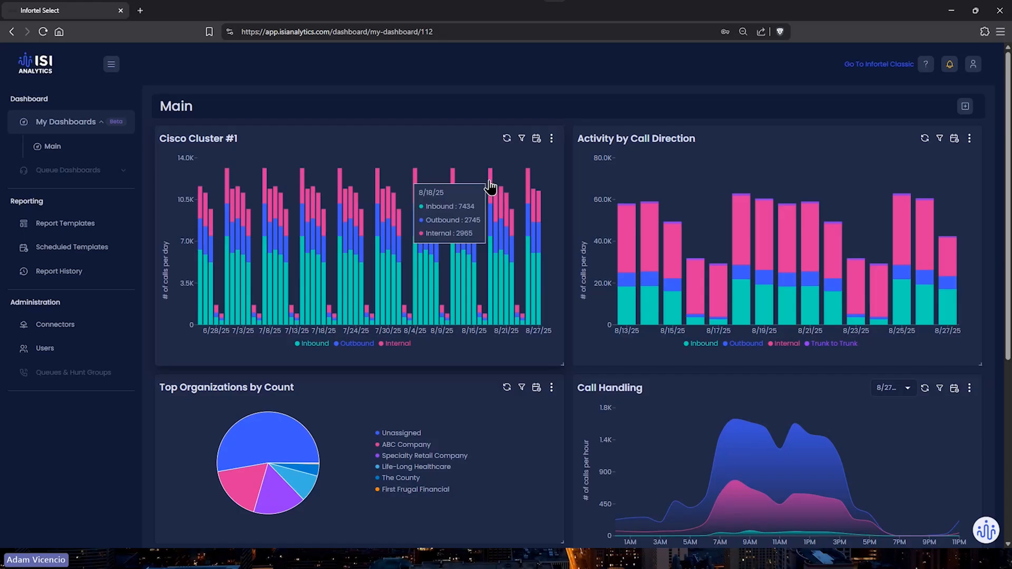
Drill into the hourly breakdown of one day in the Cisco Cluster #1 chart, close it, and reset the widget
left_click(527, 185)
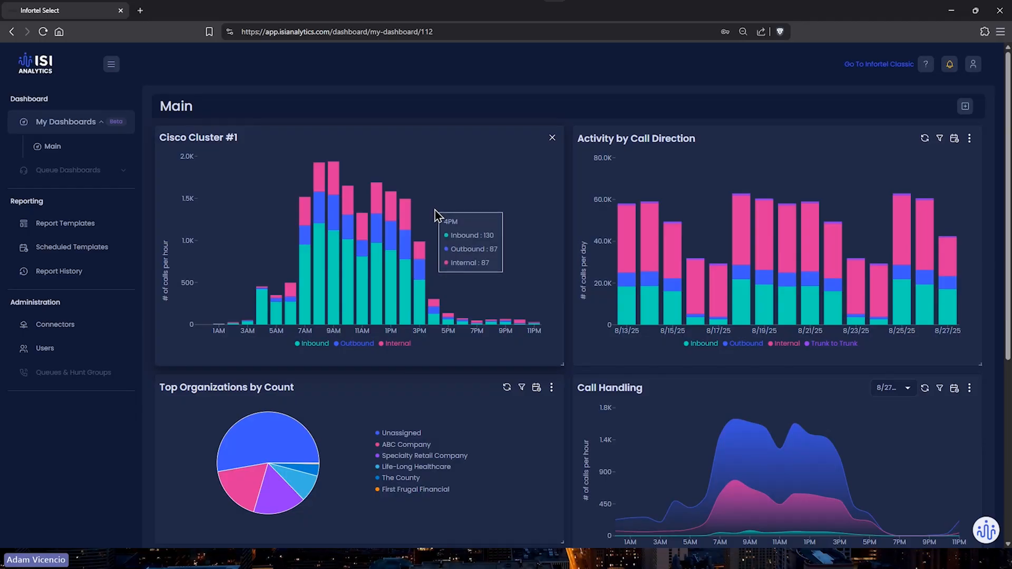
left_click(552, 140)
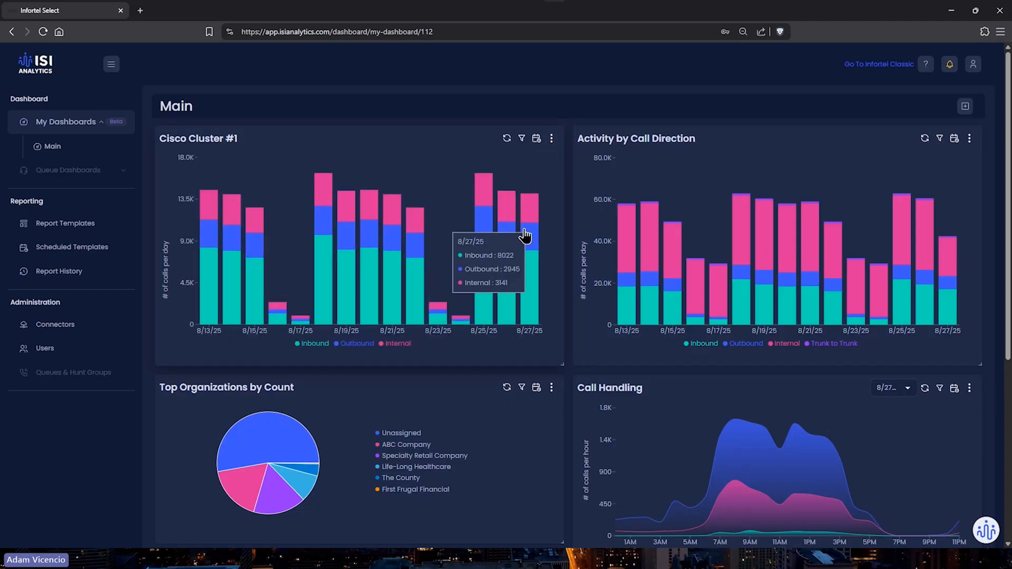
left_click(506, 139)
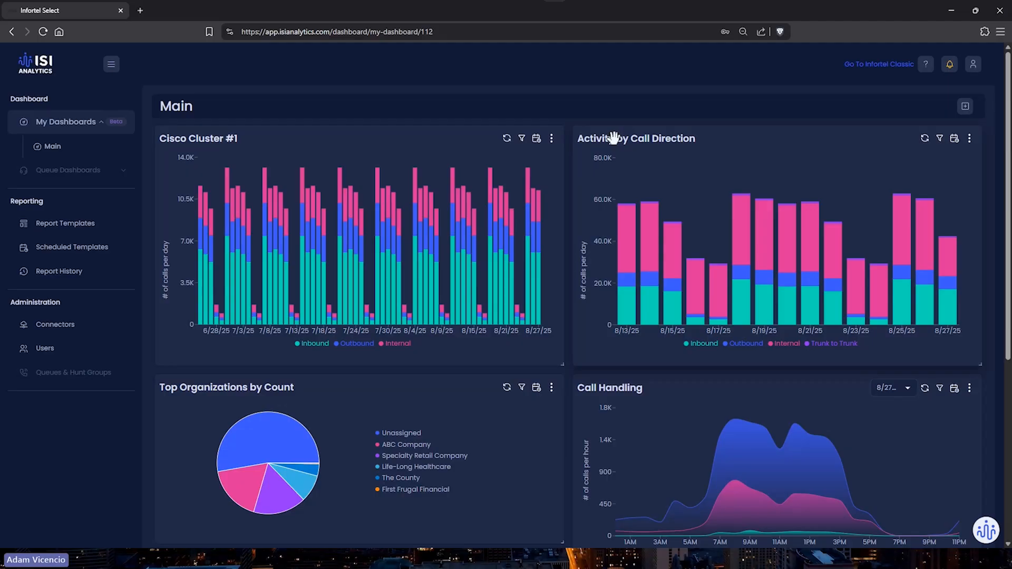
Deselect the data sources from Cisco Cluster #1 through Avaya in the Activity by Call Direction widget's filters, and save them
left_click(968, 141)
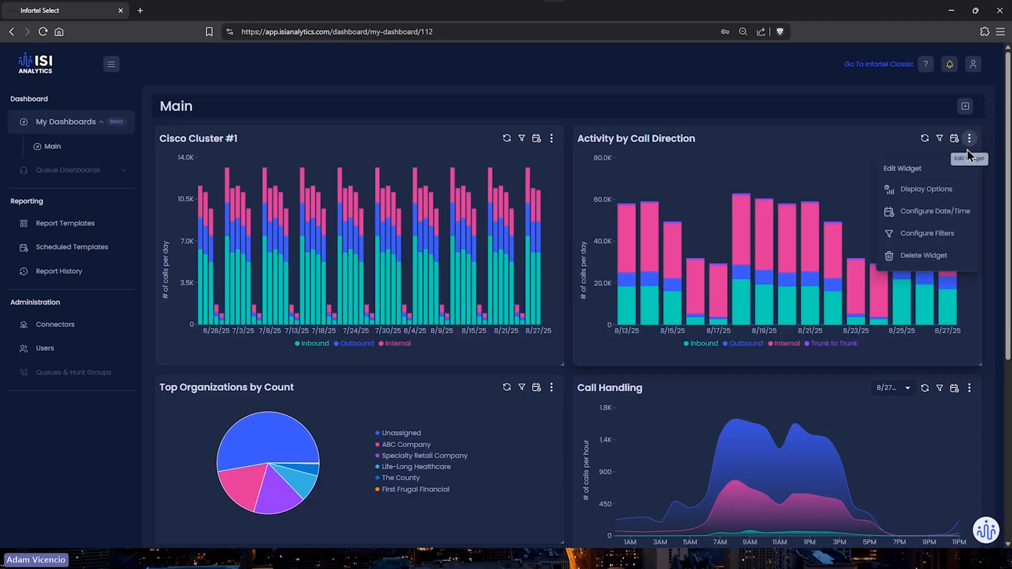
left_click(919, 240)
left_click(481, 352)
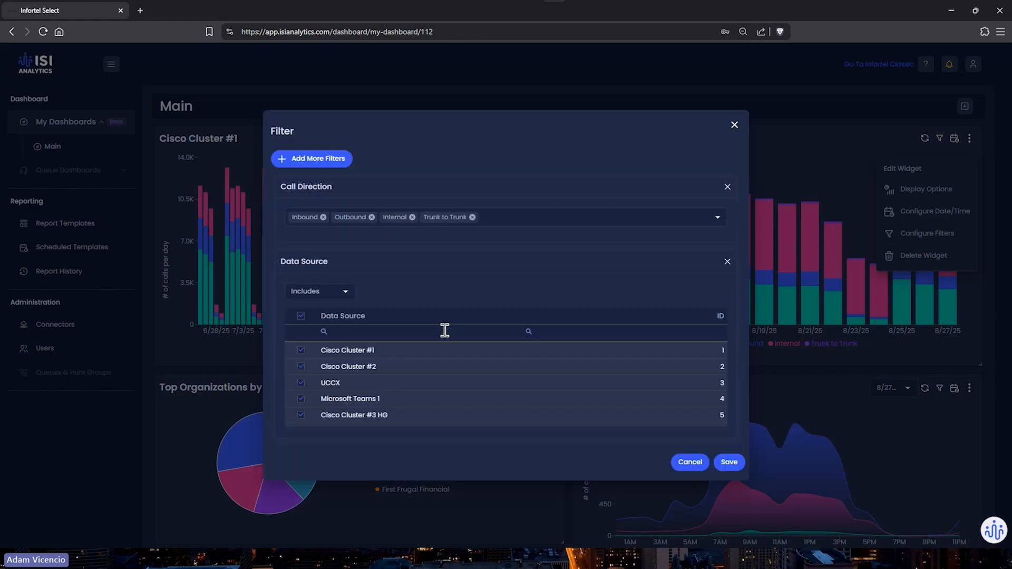
left_click(301, 350)
left_click(301, 366)
left_click(301, 383)
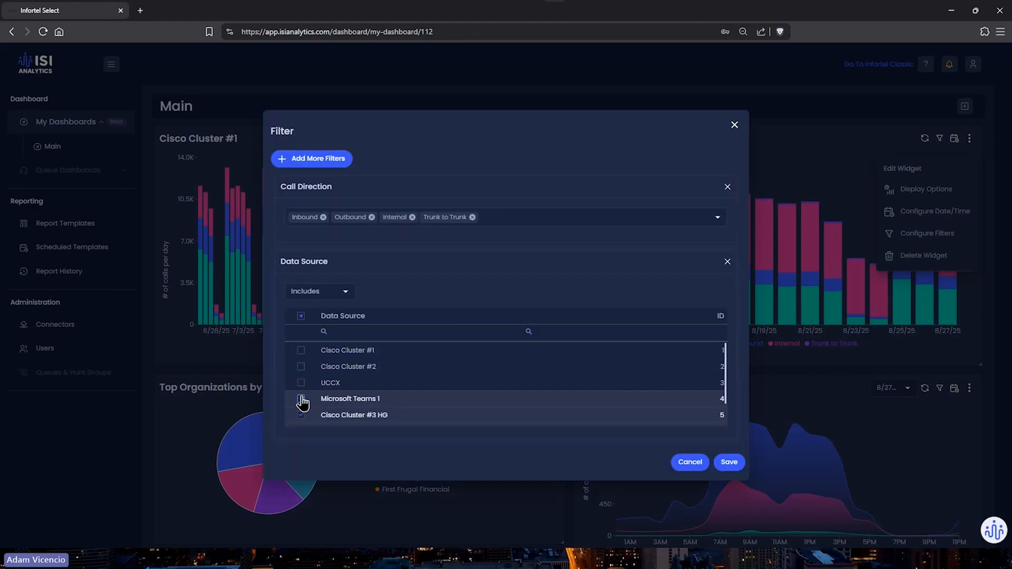
left_click(301, 399)
left_click(301, 414)
scroll(313, 405, "down", 1)
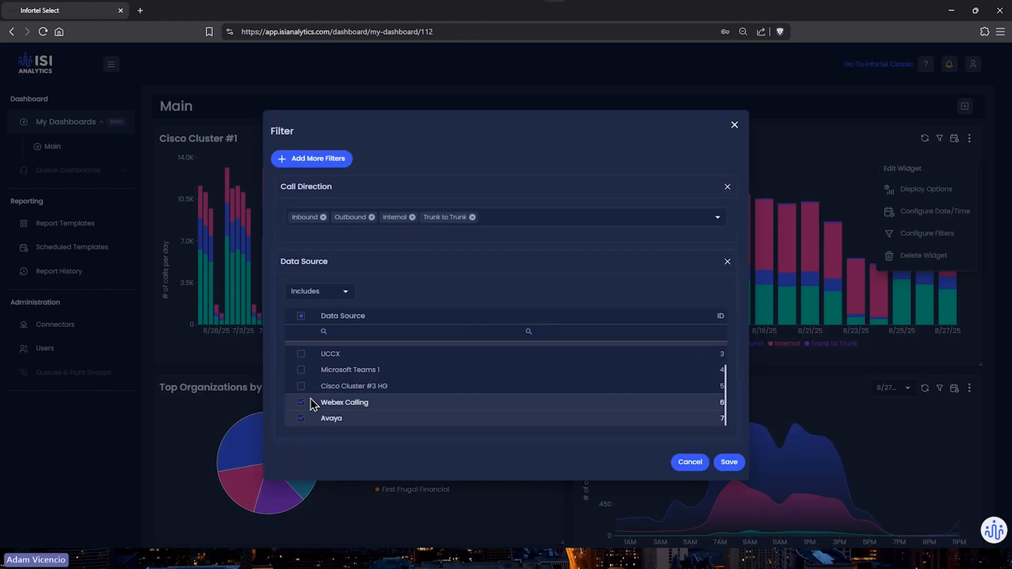
left_click(300, 402)
left_click(301, 418)
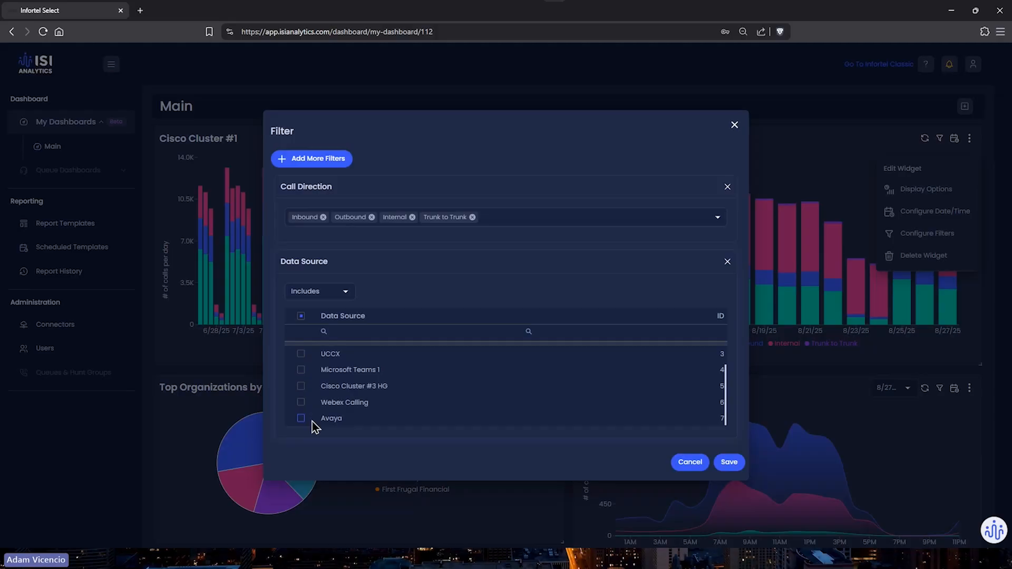
left_click(728, 461)
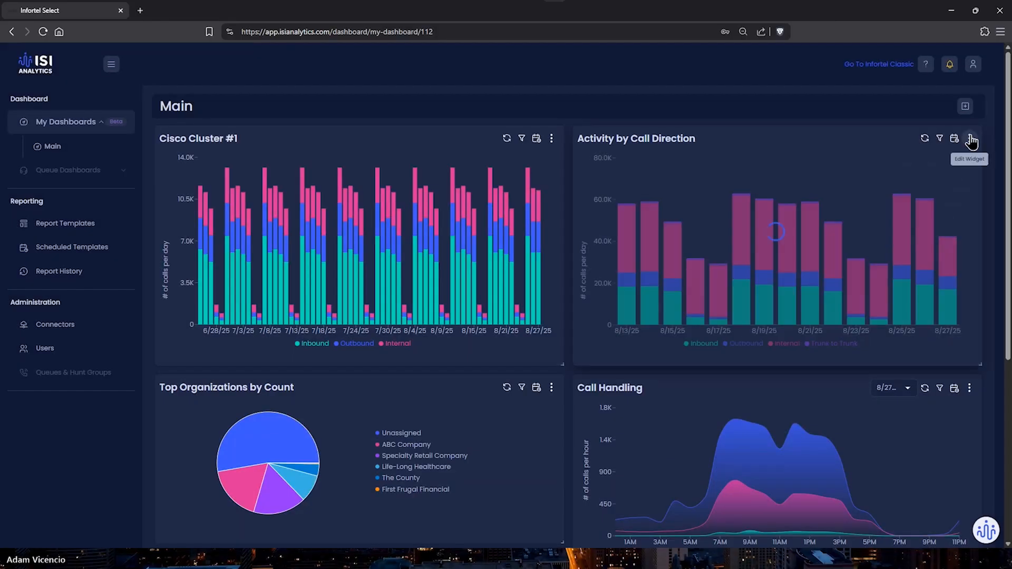
Set the Activity by Call Direction widget's date range to the last 63 full days and save it
left_click(969, 138)
left_click(933, 212)
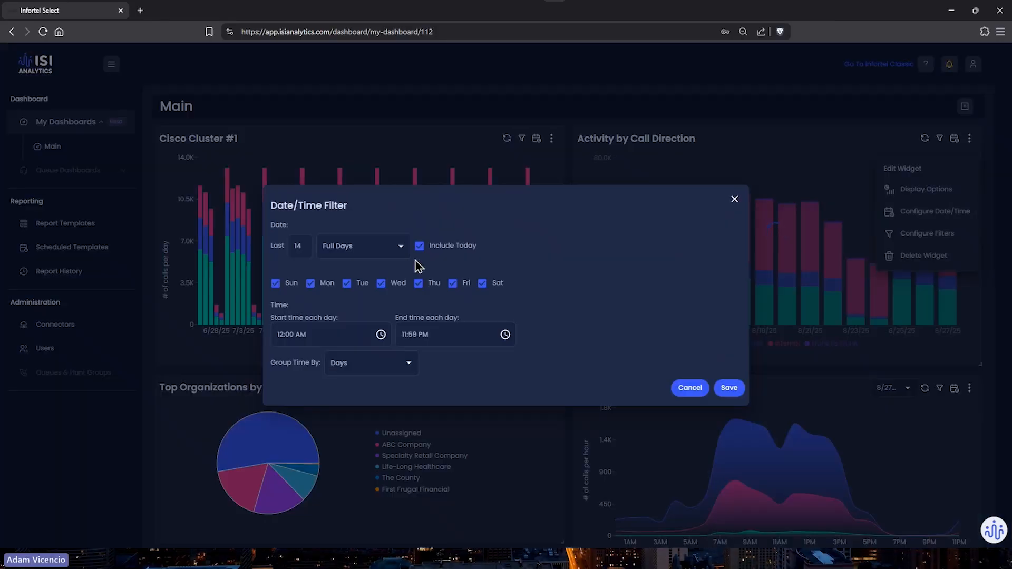
left_click(297, 245)
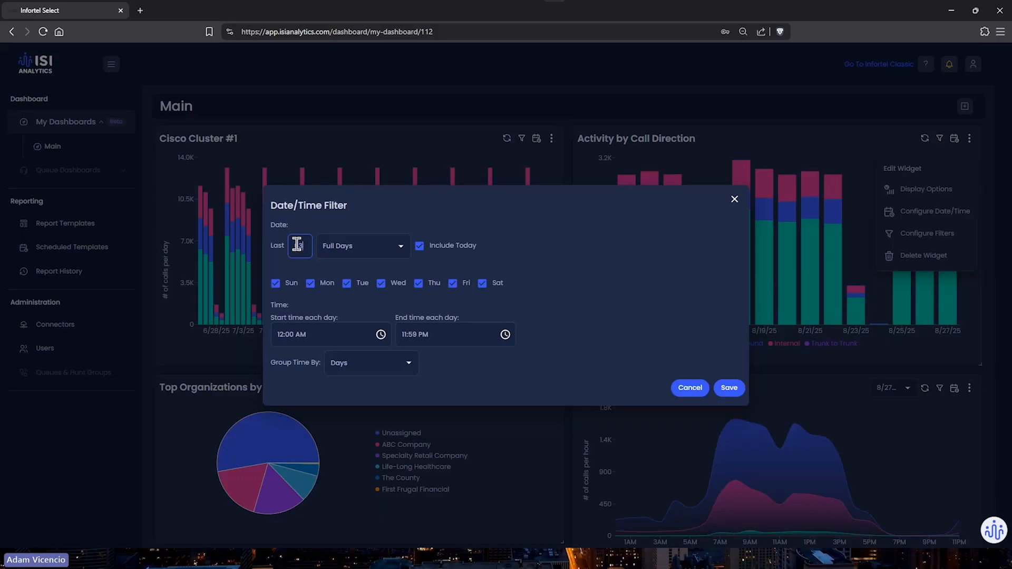
left_click(337, 247)
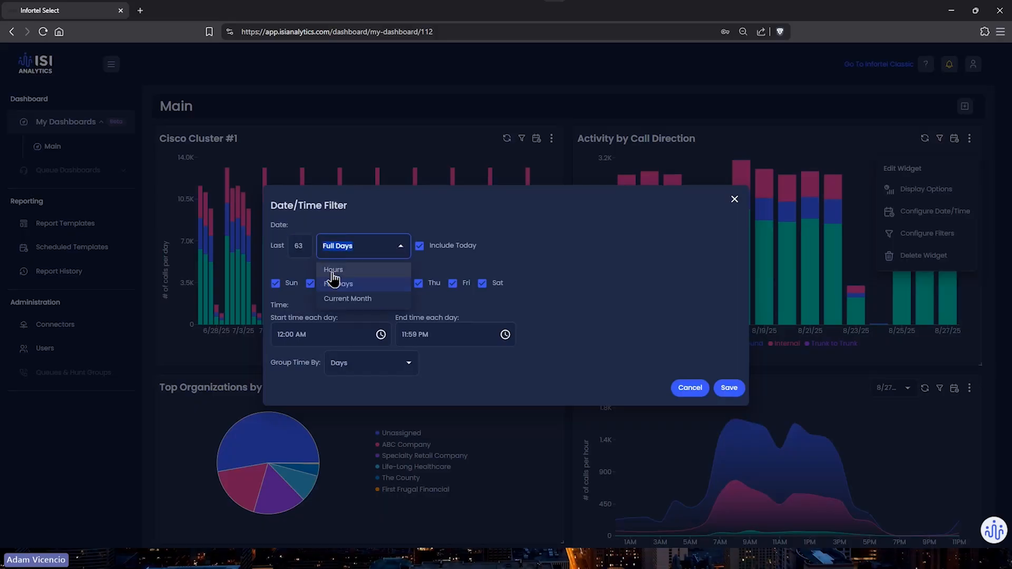
left_click(353, 203)
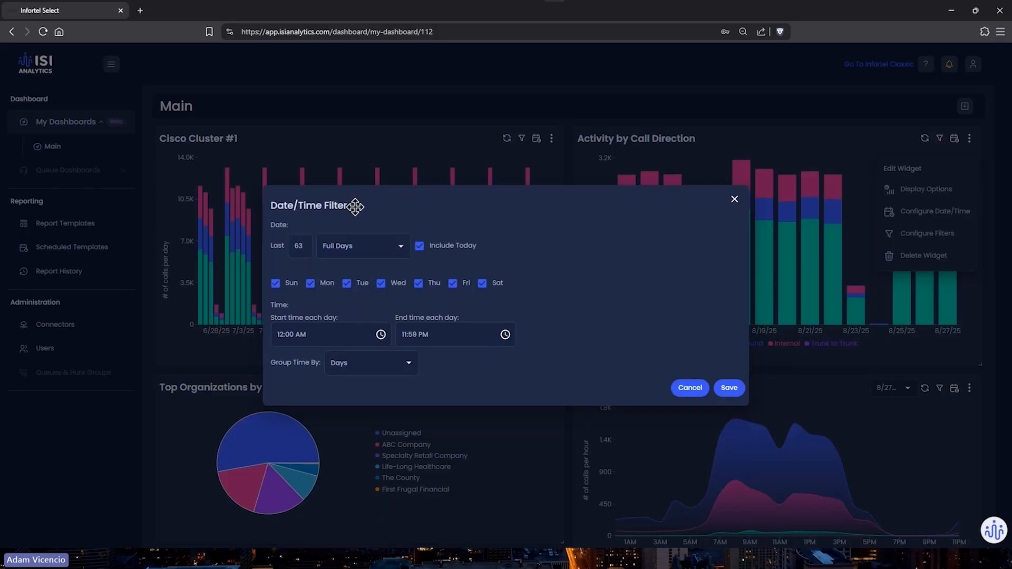
left_click(731, 390)
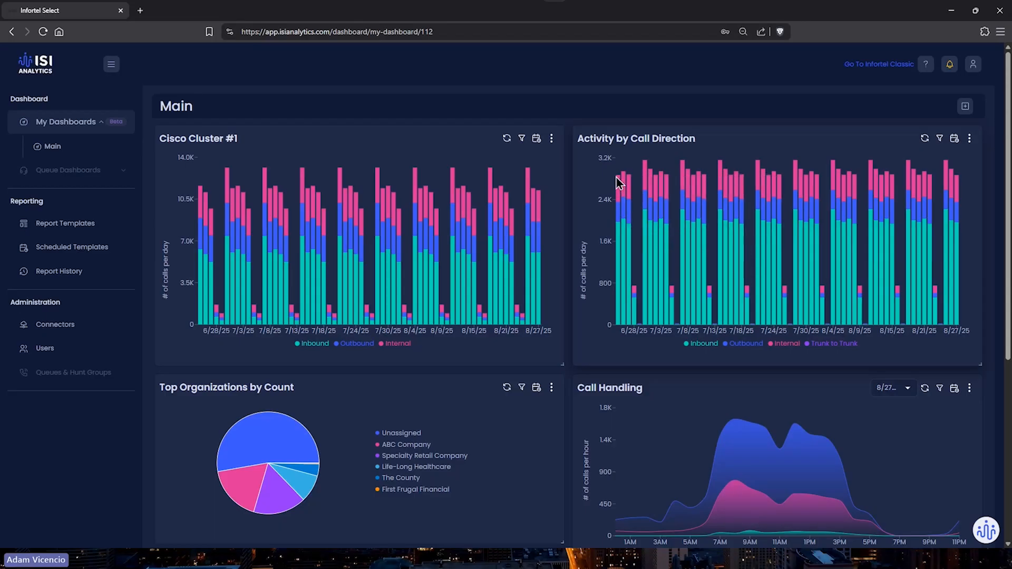
Add another Activity by Call Direction widget to the Main dashboard and bring it into view
mouse_move(625, 178)
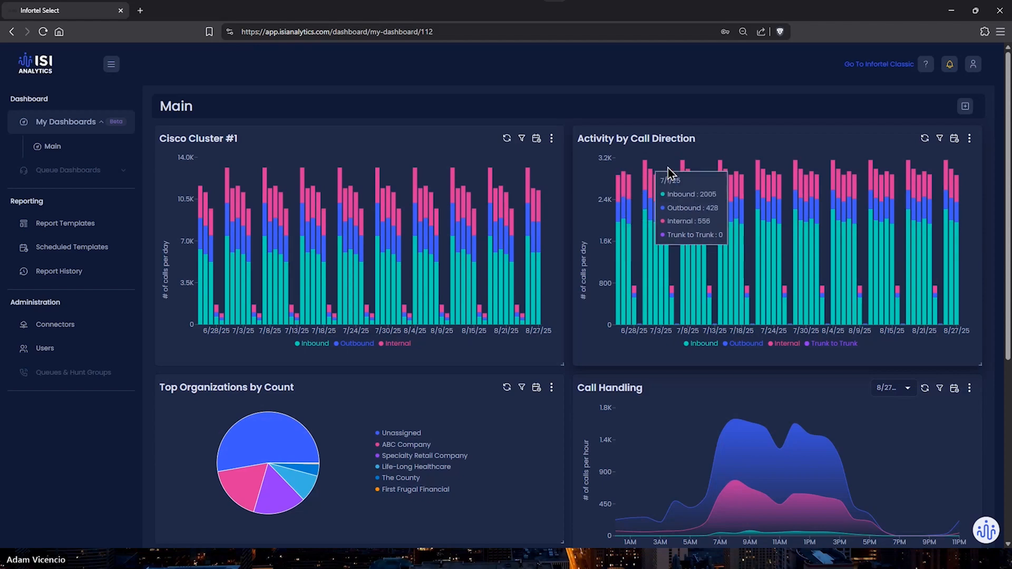
left_click(965, 108)
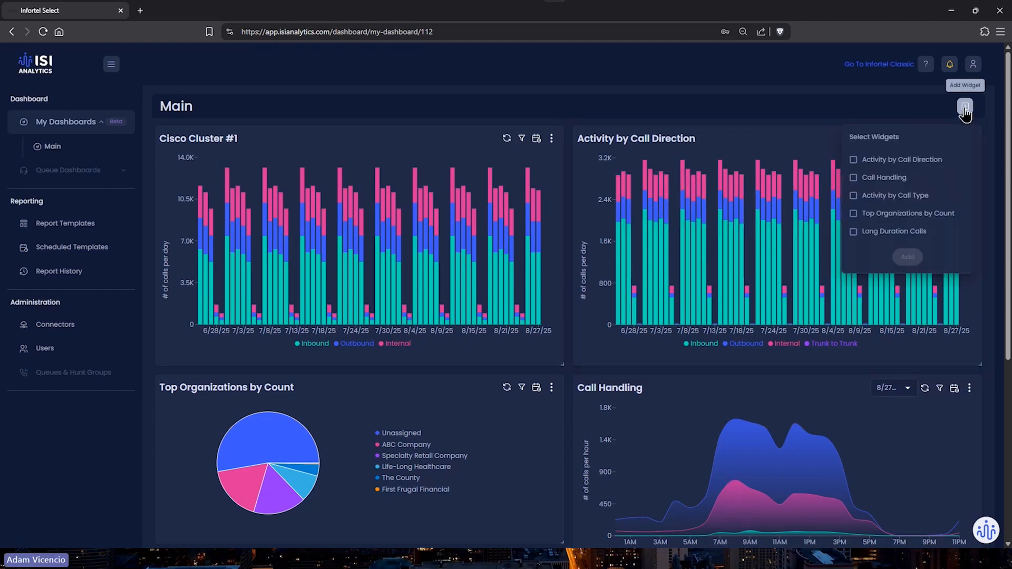
left_click(910, 160)
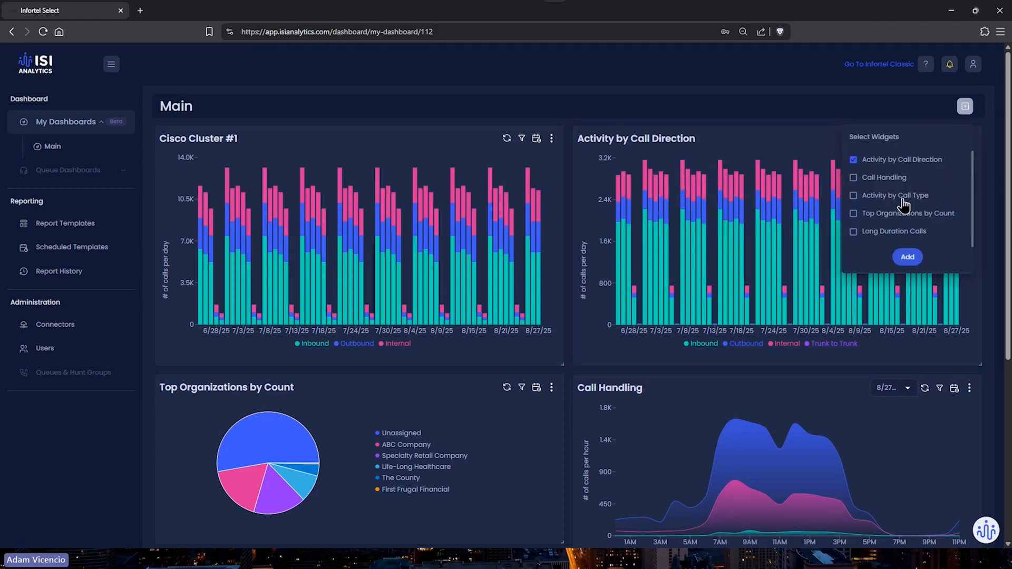
left_click(907, 256)
scroll(580, 348, "down", 5)
scroll(624, 387, "down", 1)
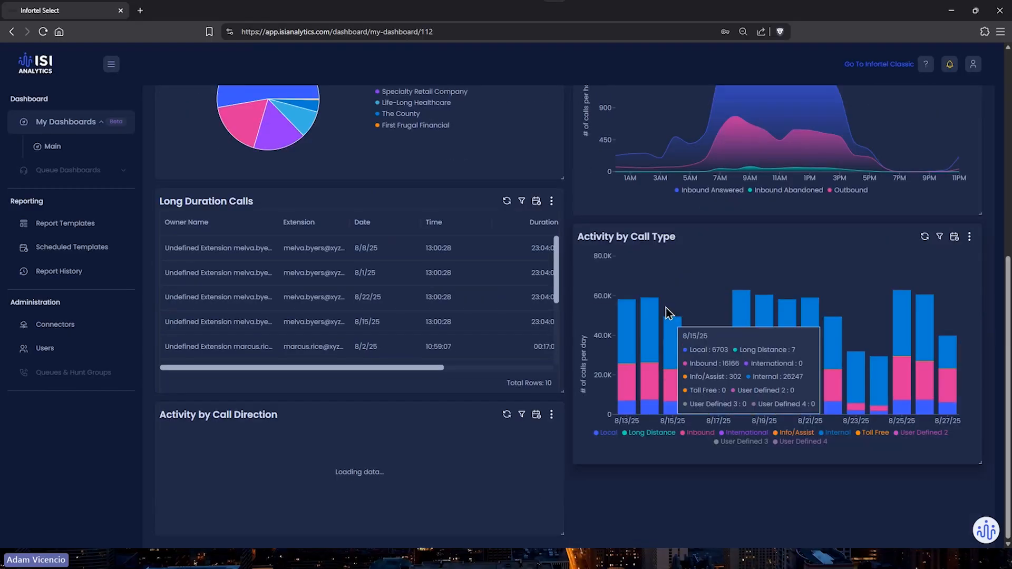
Move the new Activity by Call Direction widget directly below Cisco Cluster #1 and open its date/time configuration
left_click_drag(303, 463, 314, 384)
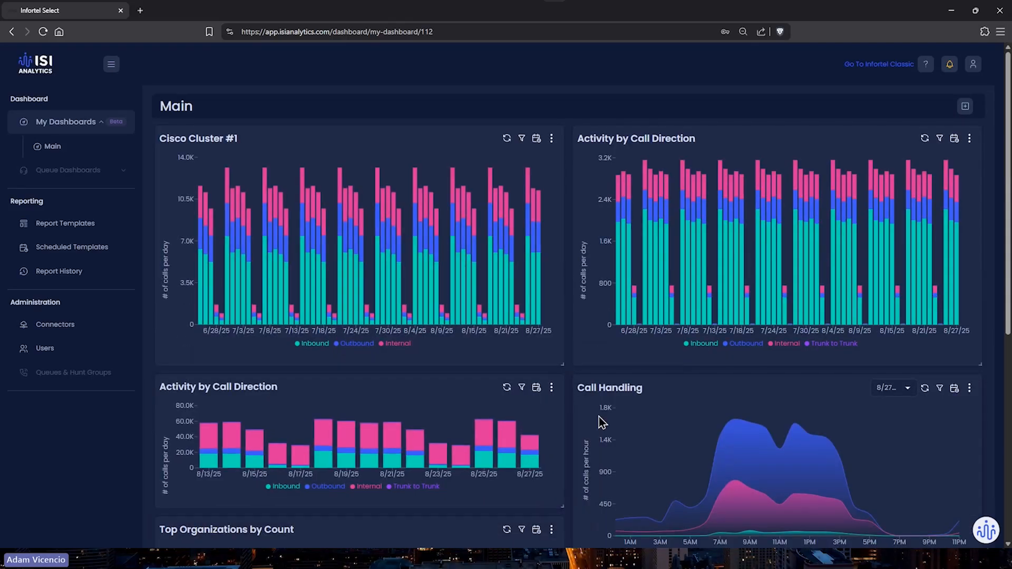
left_click(552, 390)
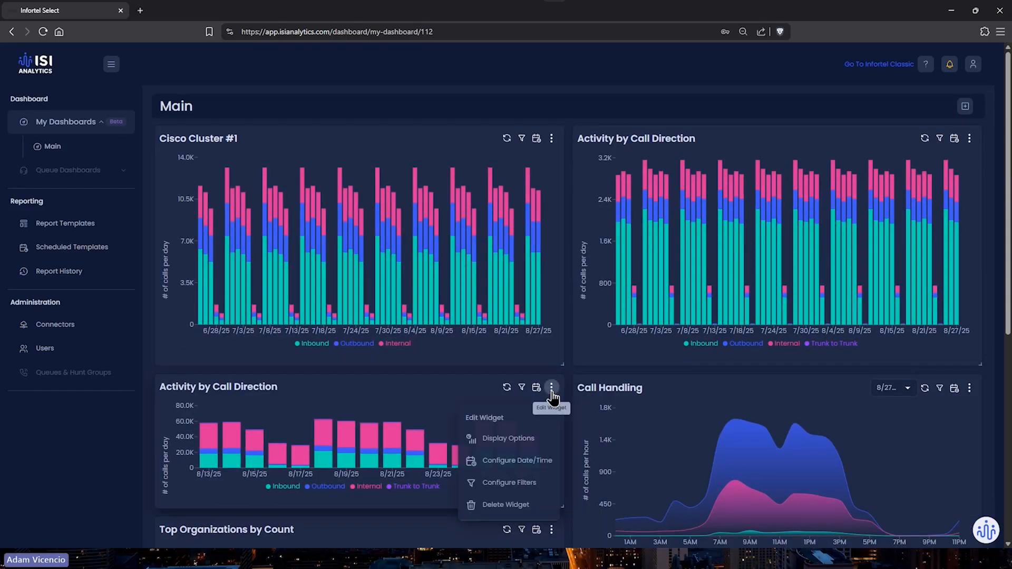
left_click(510, 466)
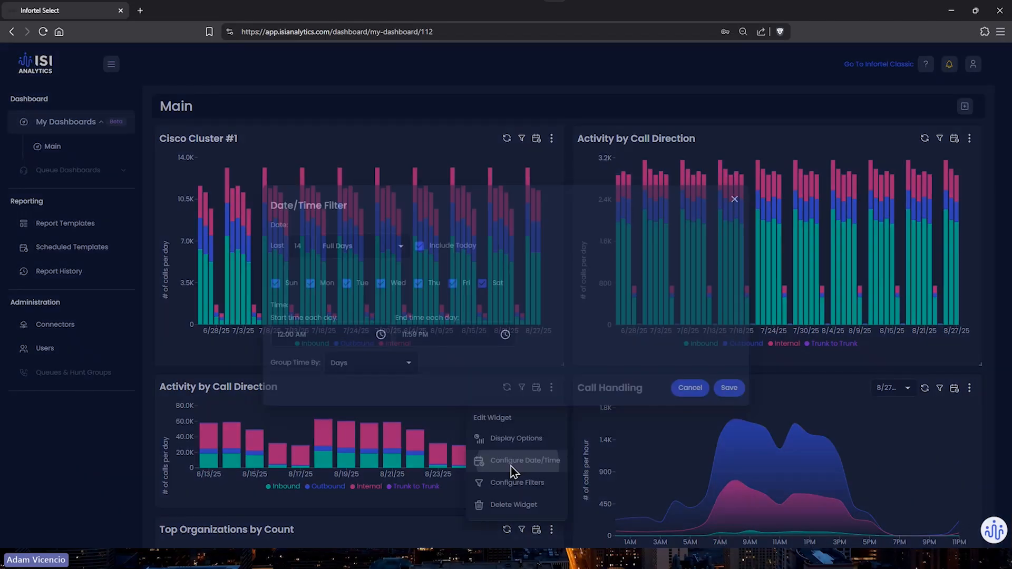
Try the Current Month date range with time grouped by Months
left_click(359, 255)
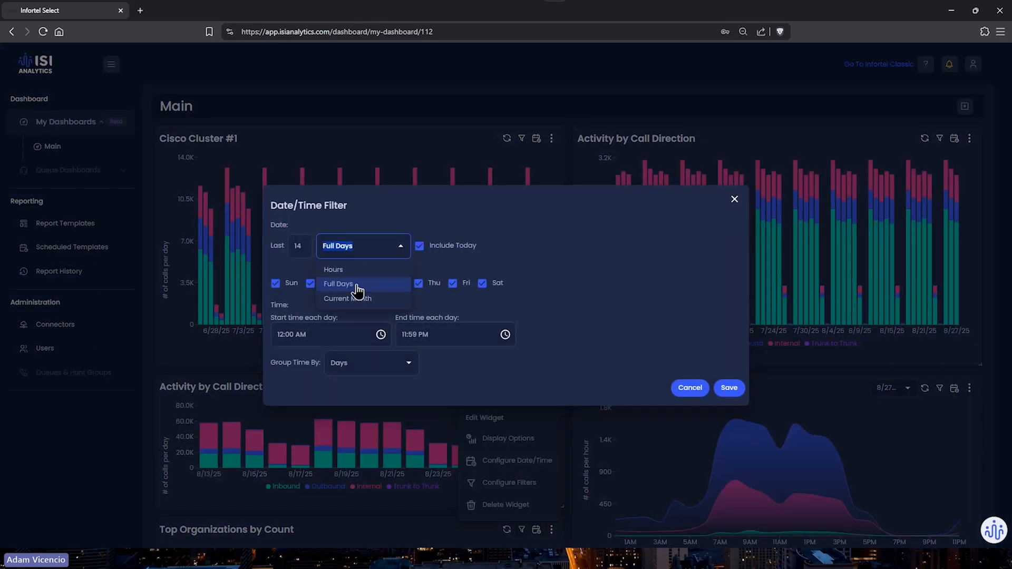
left_click(353, 298)
left_click(345, 247)
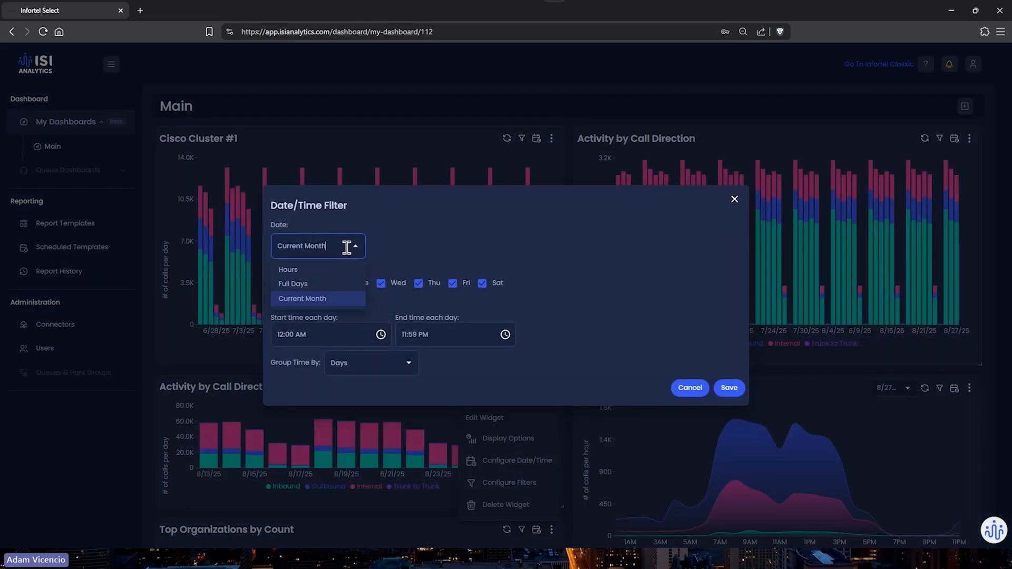
left_click(329, 298)
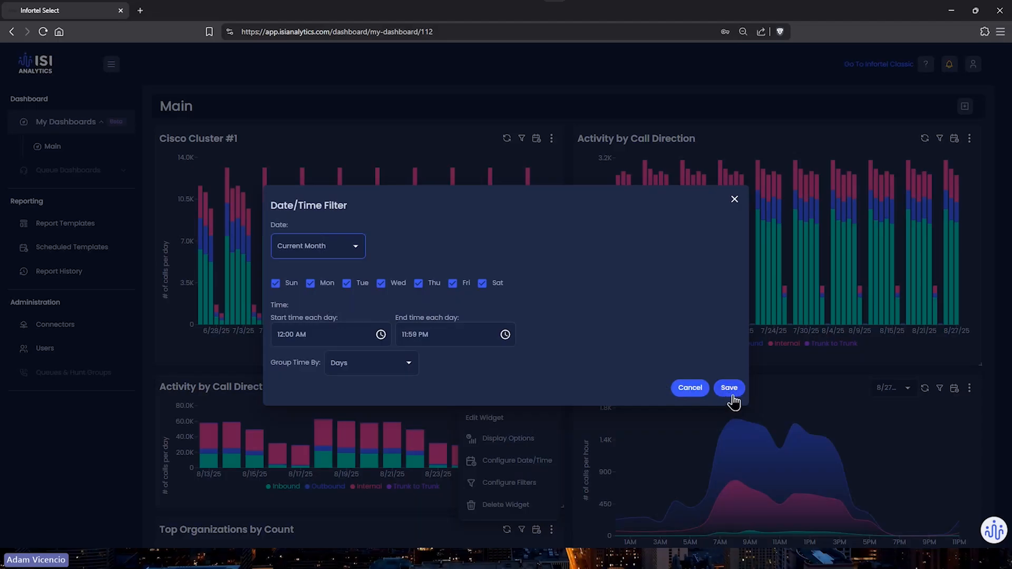
left_click(377, 363)
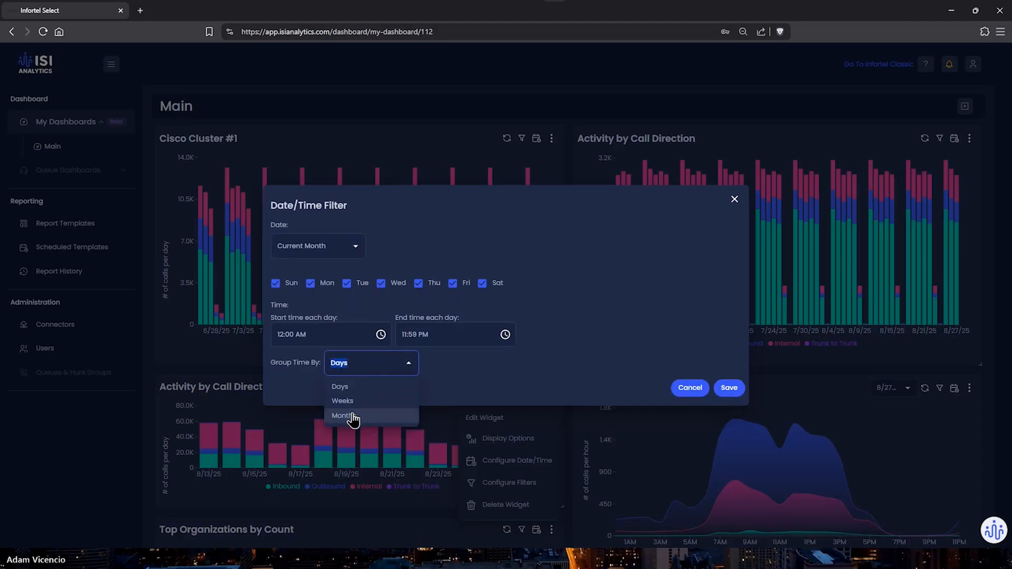
left_click(352, 416)
left_click(316, 248)
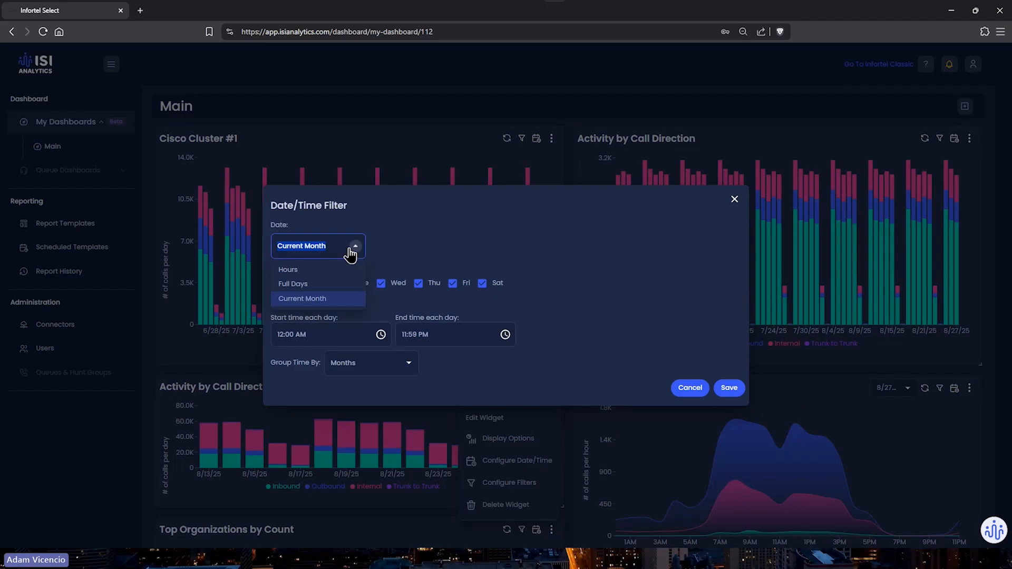
left_click(390, 276)
Set the widget's date range to the last 63 full days, group time by Months, and save it
left_click(341, 248)
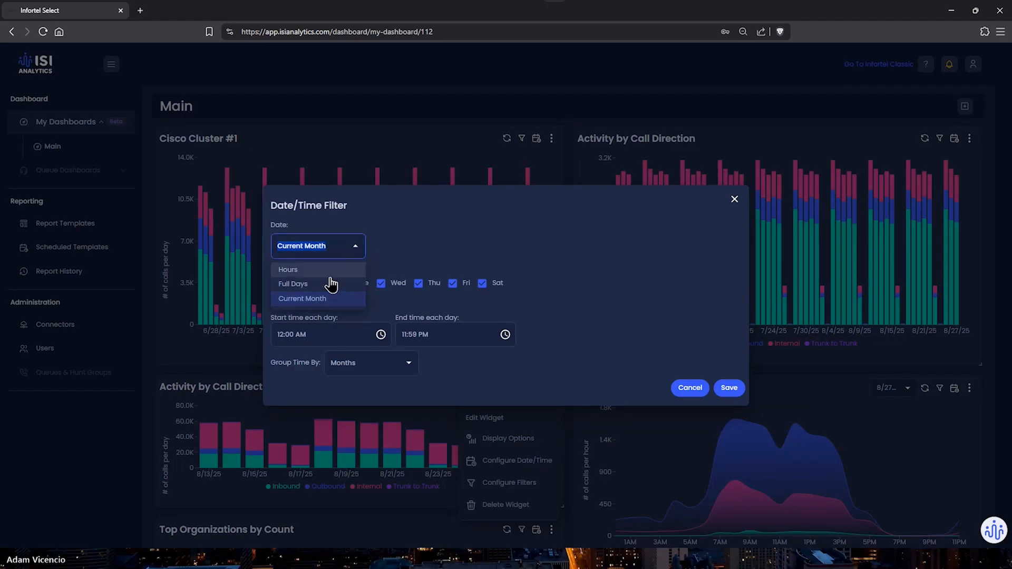
left_click(331, 285)
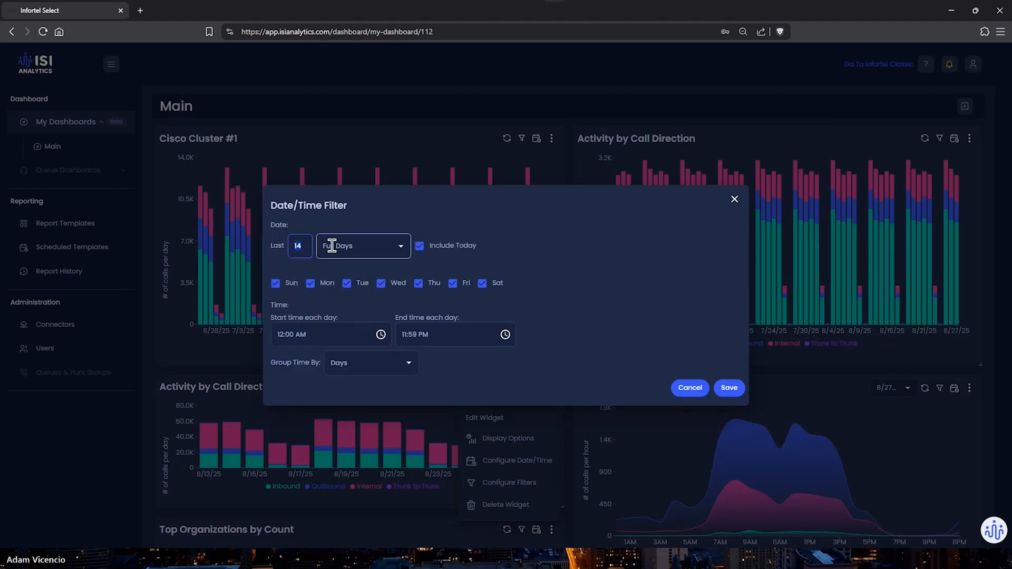
type("60")
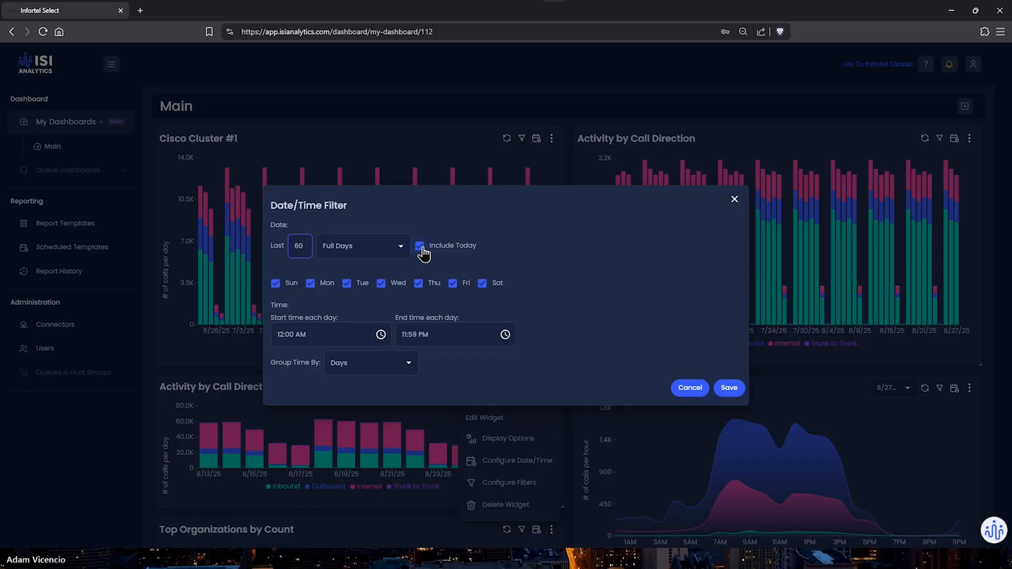
type("3")
left_click(408, 363)
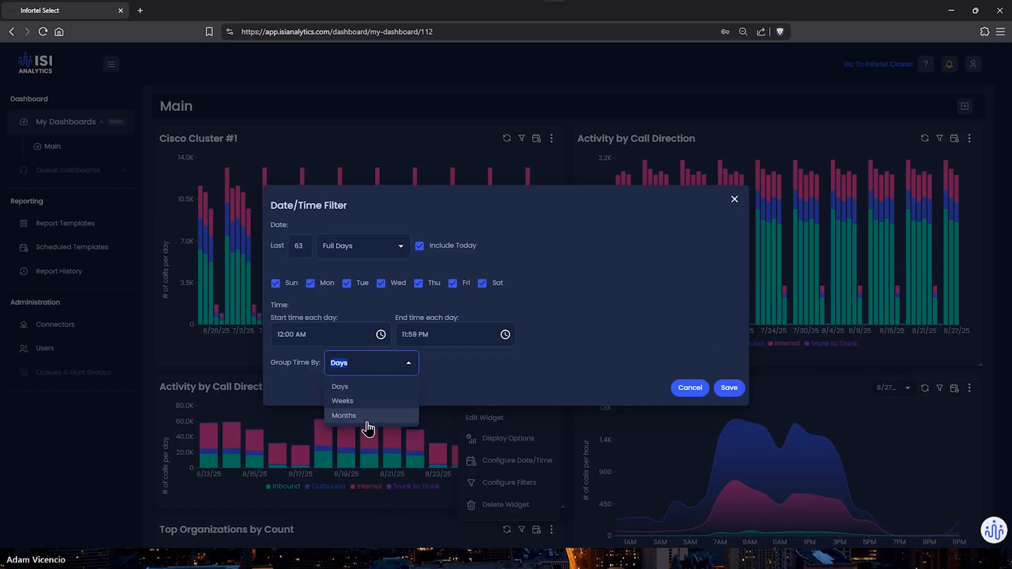
left_click(342, 413)
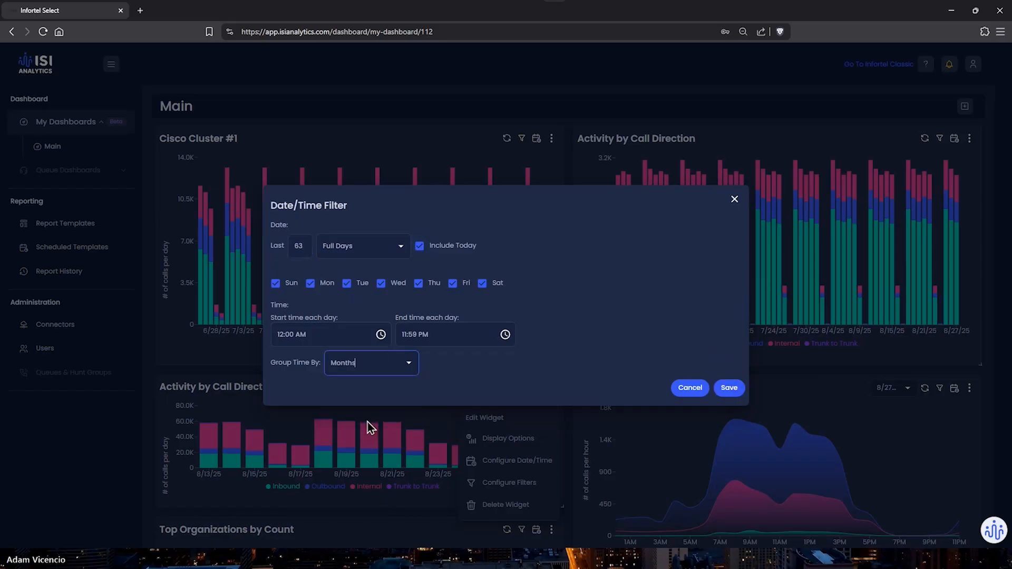
left_click(734, 387)
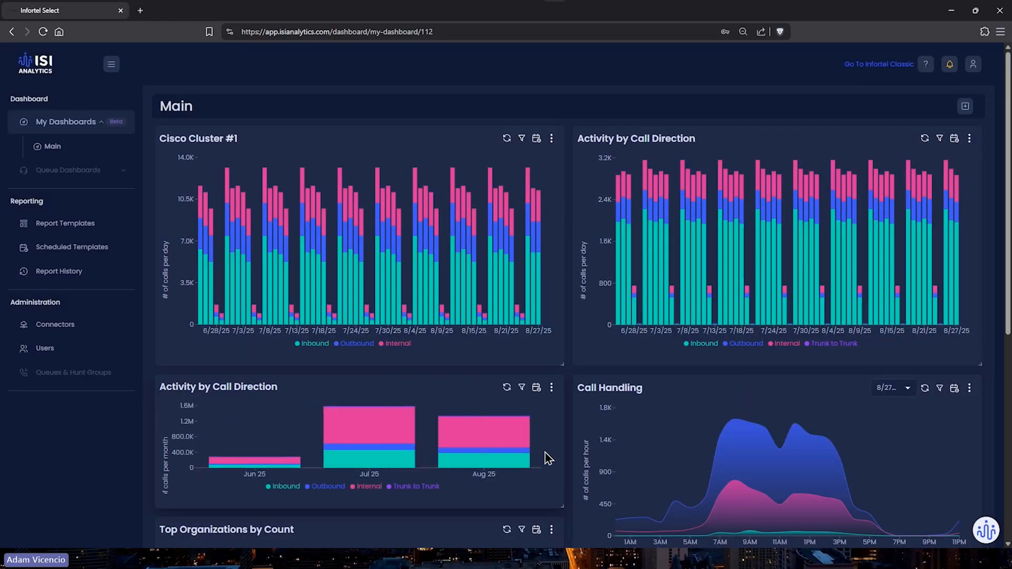
Make the monthly Activity by Call Direction widget below Cisco Cluster #1 taller
left_click_drag(560, 506, 559, 540)
scroll(559, 517, "down", 1)
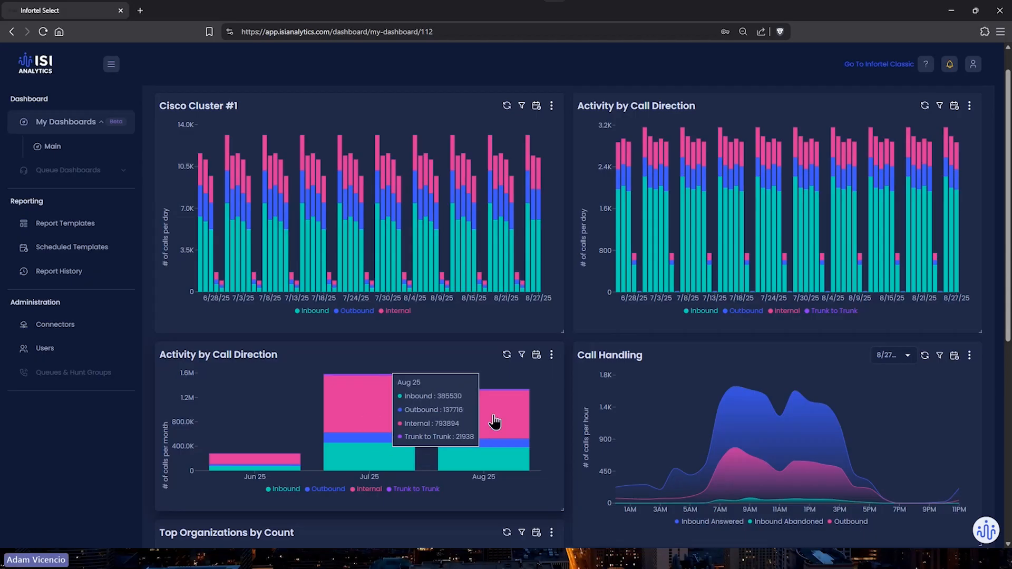
scroll(567, 315, "up", 1)
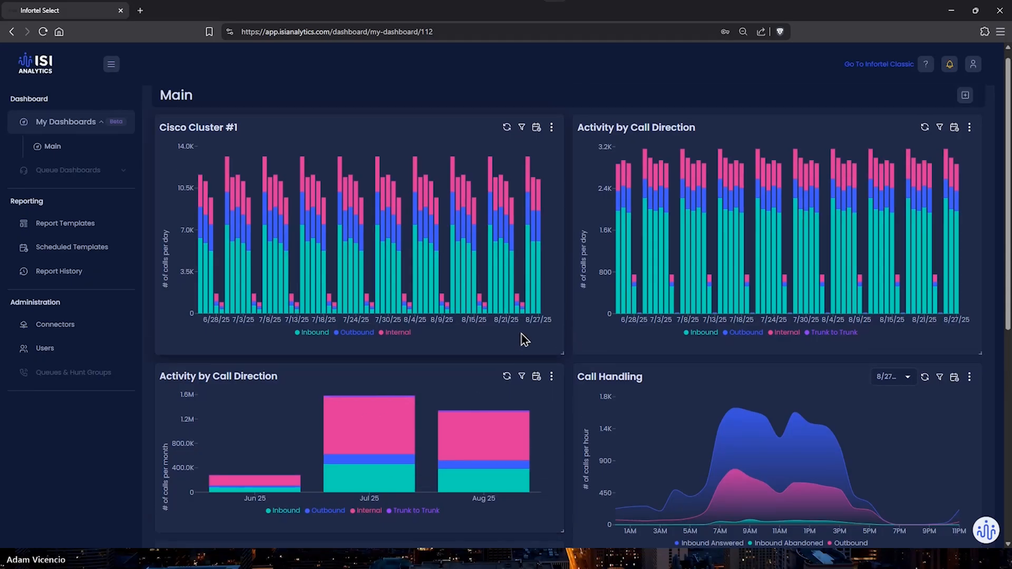
Switch the Call Handling widget's day to 8/26/25 and on to 8/24/25
scroll(521, 337, "down", 3)
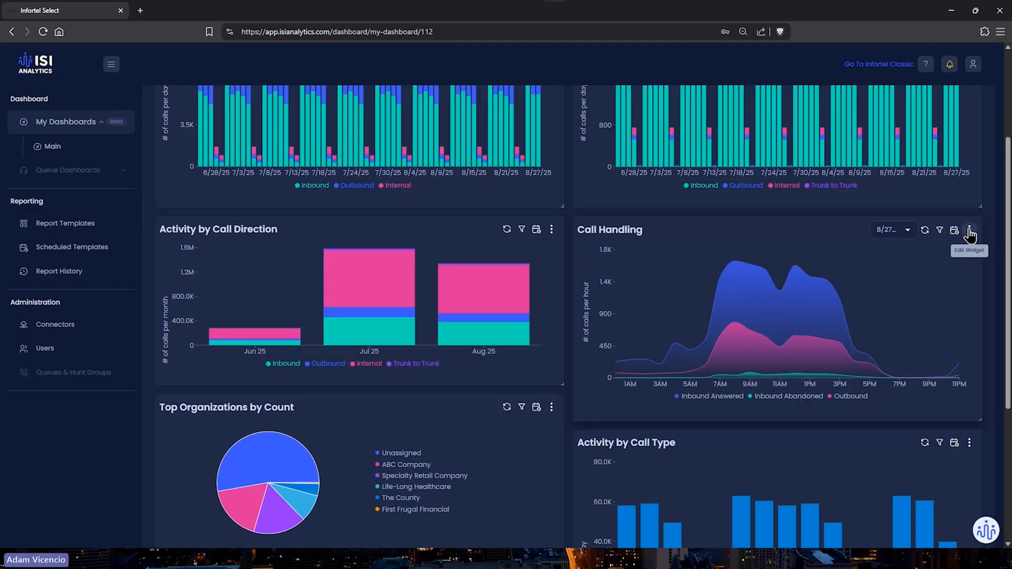
left_click(910, 236)
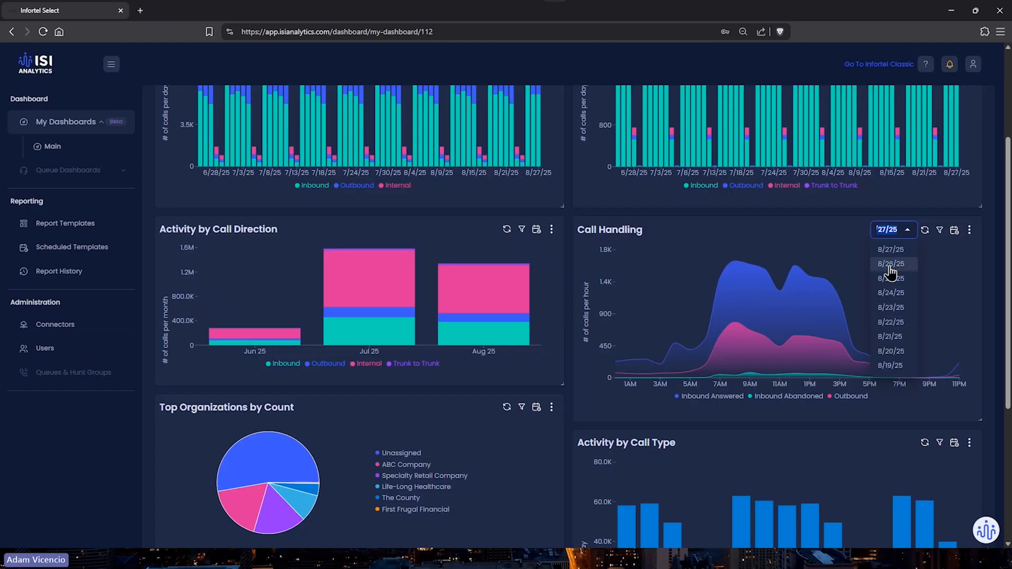
left_click(890, 265)
left_click(904, 236)
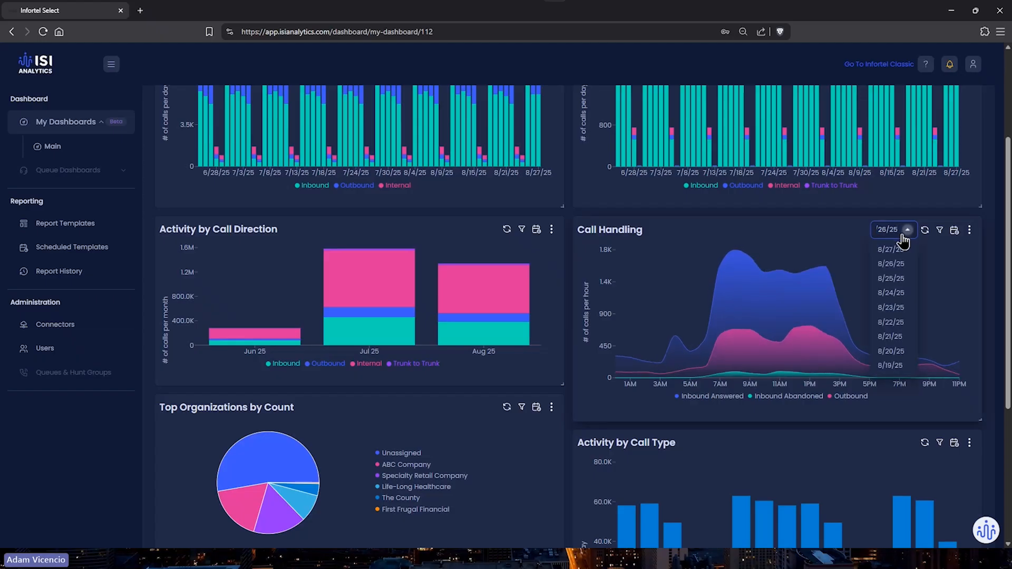
left_click(890, 292)
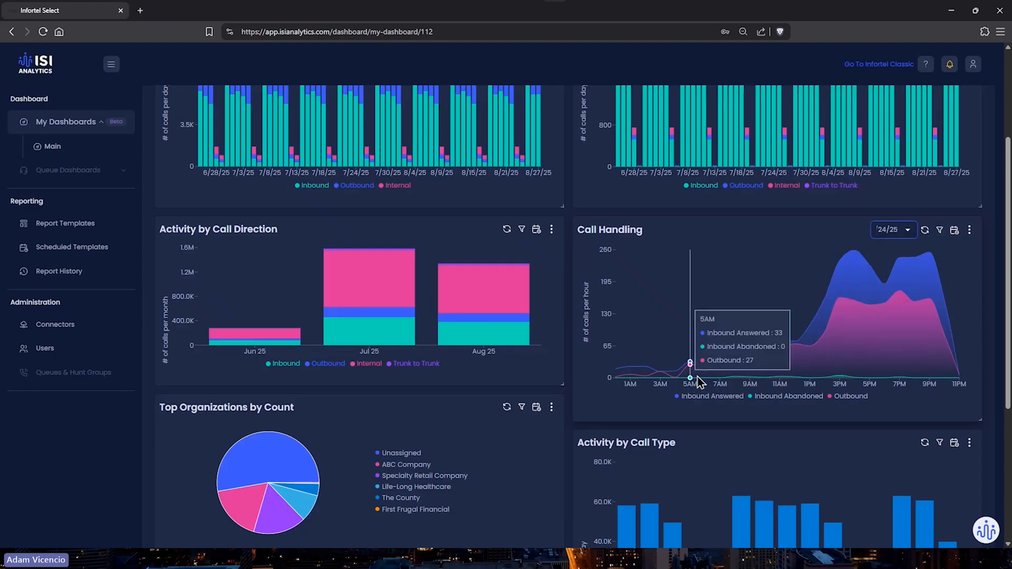
Examine the count and percentage of individual organizations in the Top Organizations by Count pie chart
scroll(324, 319, "down", 3)
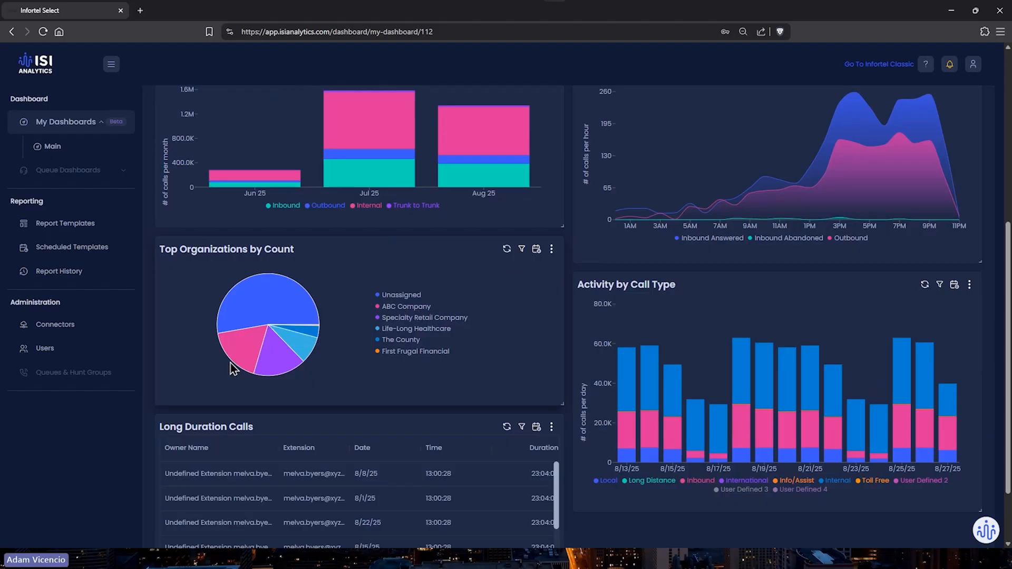
mouse_move(232, 364)
mouse_move(266, 295)
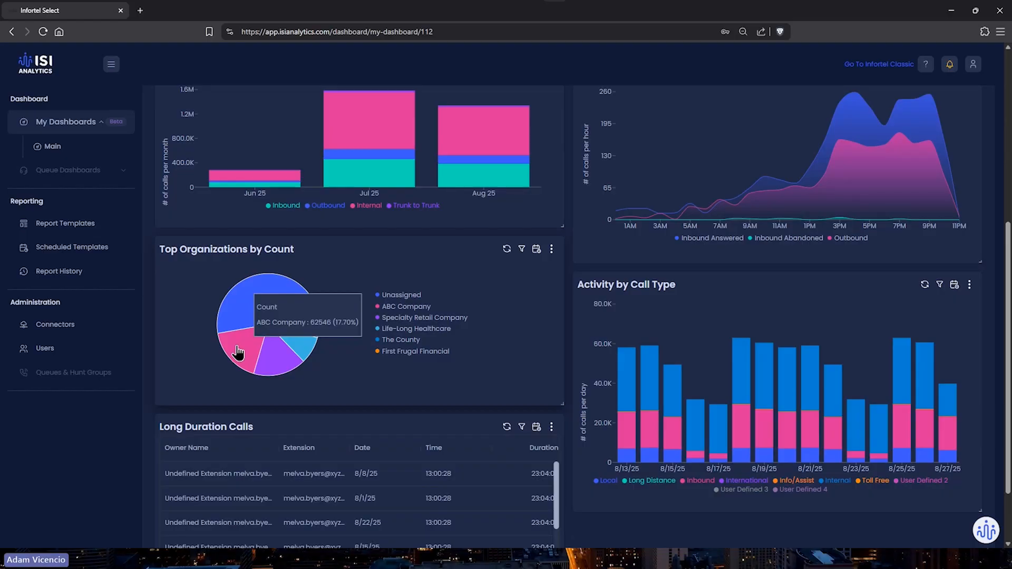
mouse_move(269, 361)
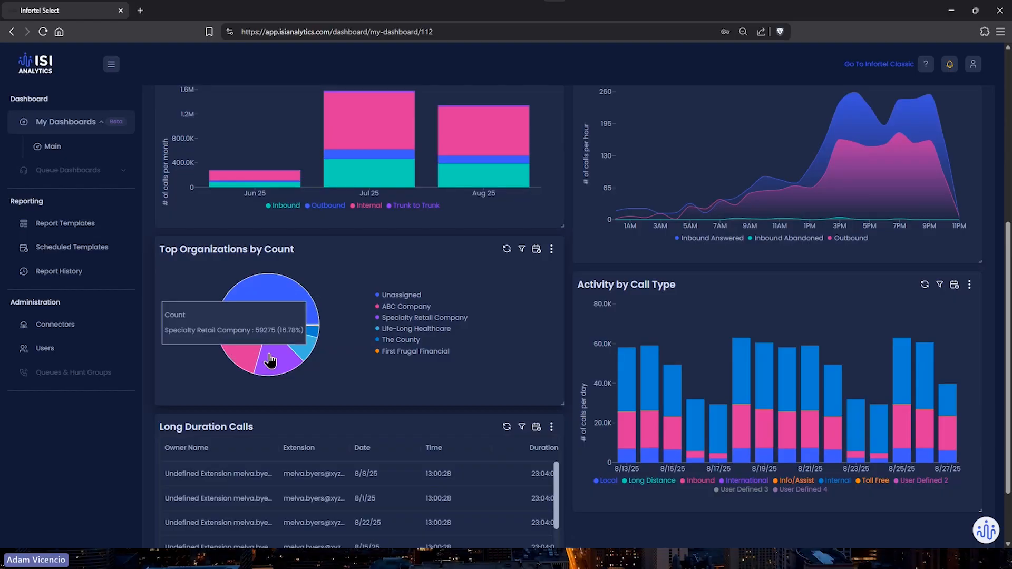
mouse_move(297, 353)
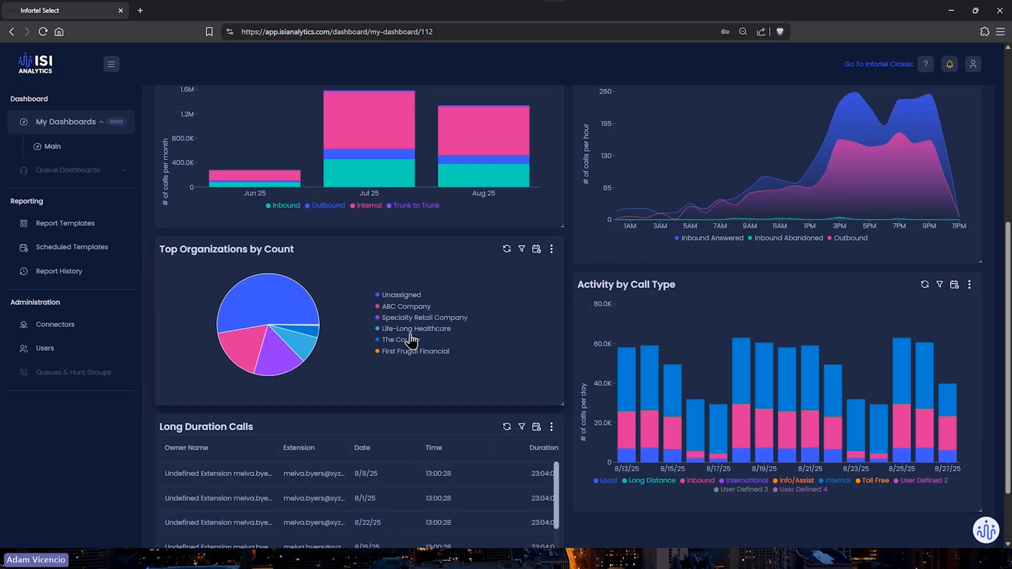
Move the Activity by Call Type widget above the Call Handling widget
scroll(582, 345, "down", 2)
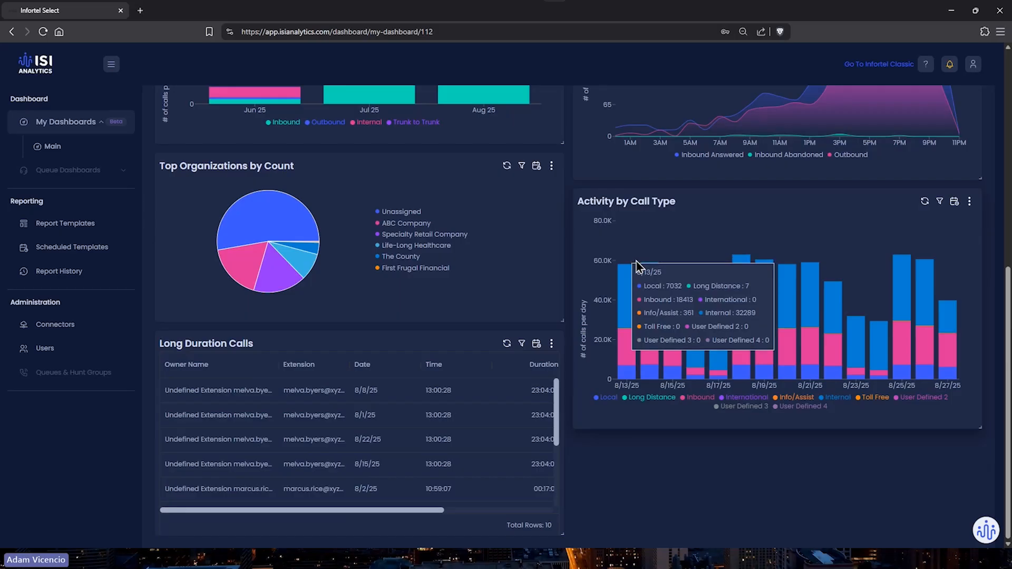
scroll(642, 270, "up", 1)
scroll(649, 274, "up", 2)
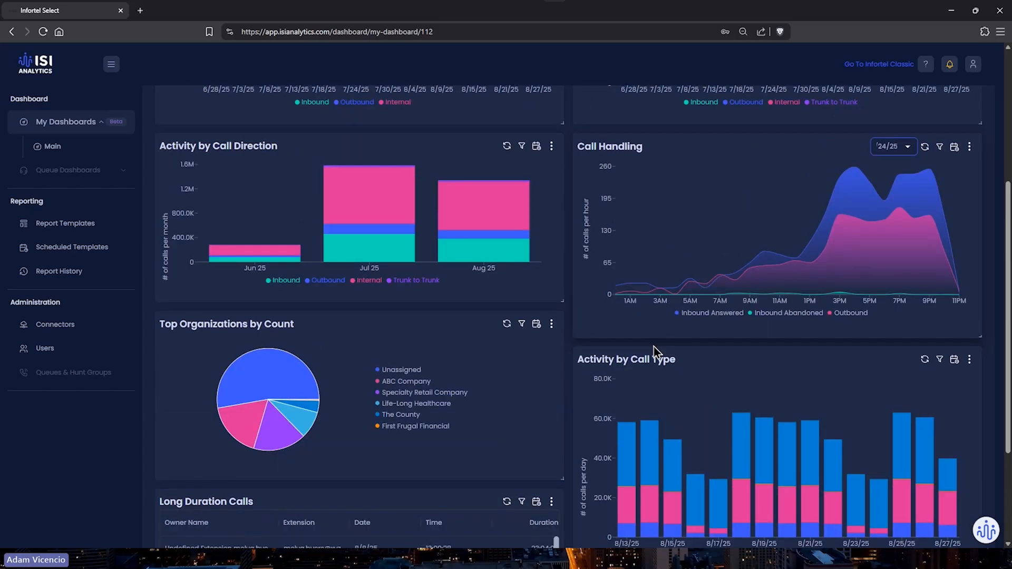
left_click_drag(649, 355, 642, 254)
left_click_drag(648, 366, 670, 226)
scroll(669, 229, "up", 3)
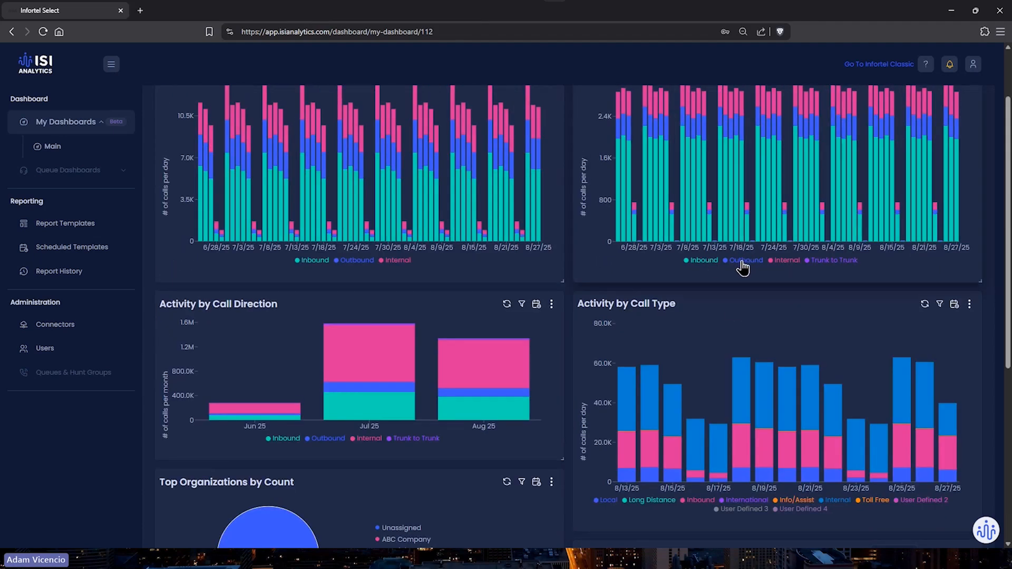
Enlarge the Long Duration Calls widget to reveal its Phone Number and Location columns, and return to the start of the dashboard
scroll(752, 390, "down", 1)
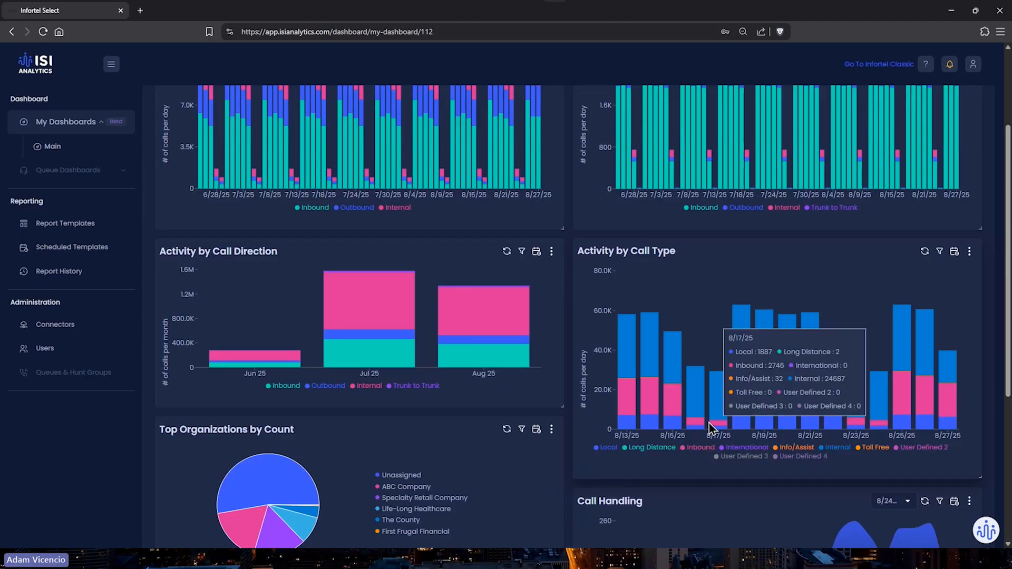
scroll(716, 425, "down", 2)
scroll(716, 424, "down", 3)
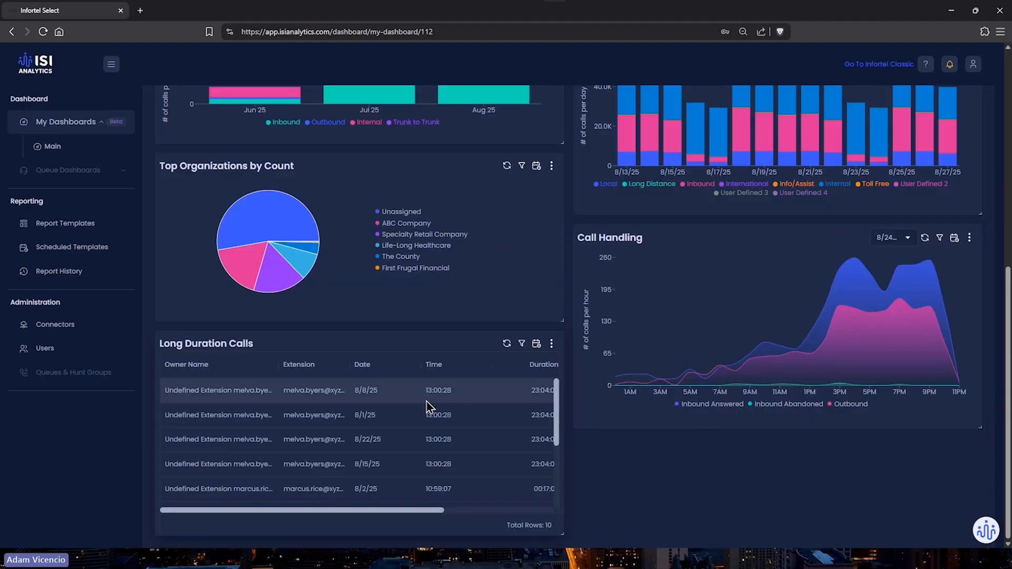
scroll(405, 407, "down", 3)
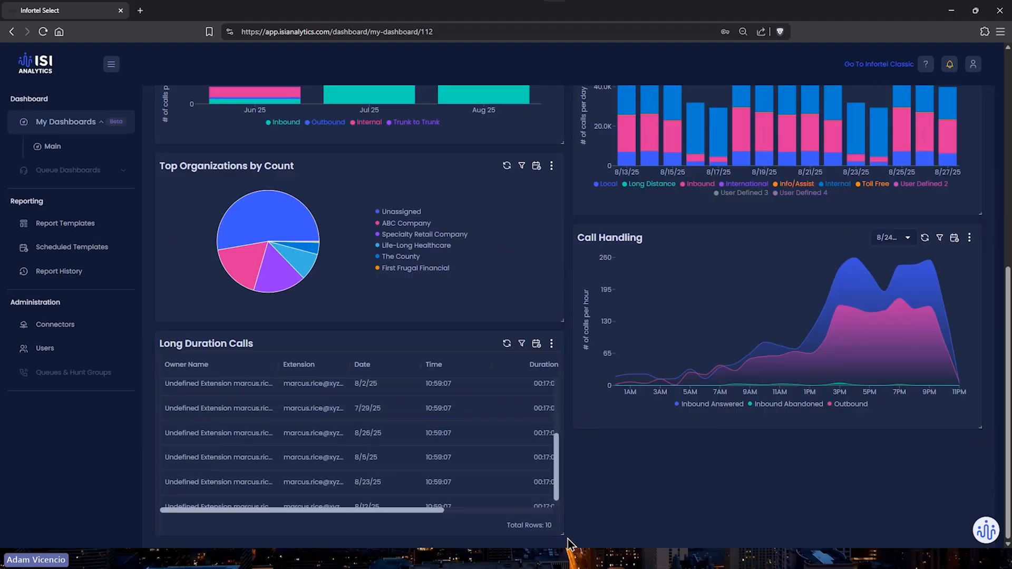
left_click_drag(560, 534, 768, 548)
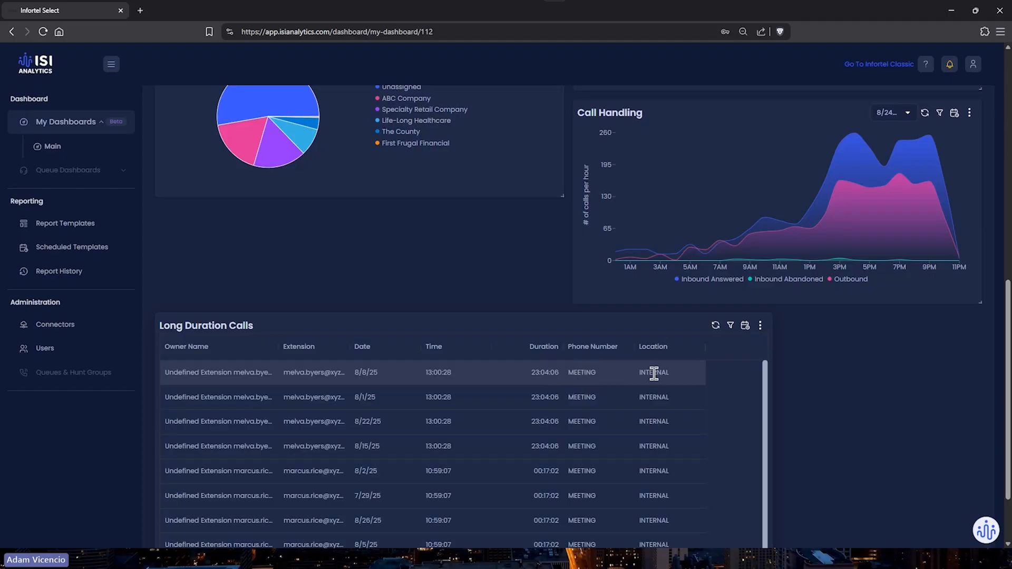
scroll(653, 373, "down", 1)
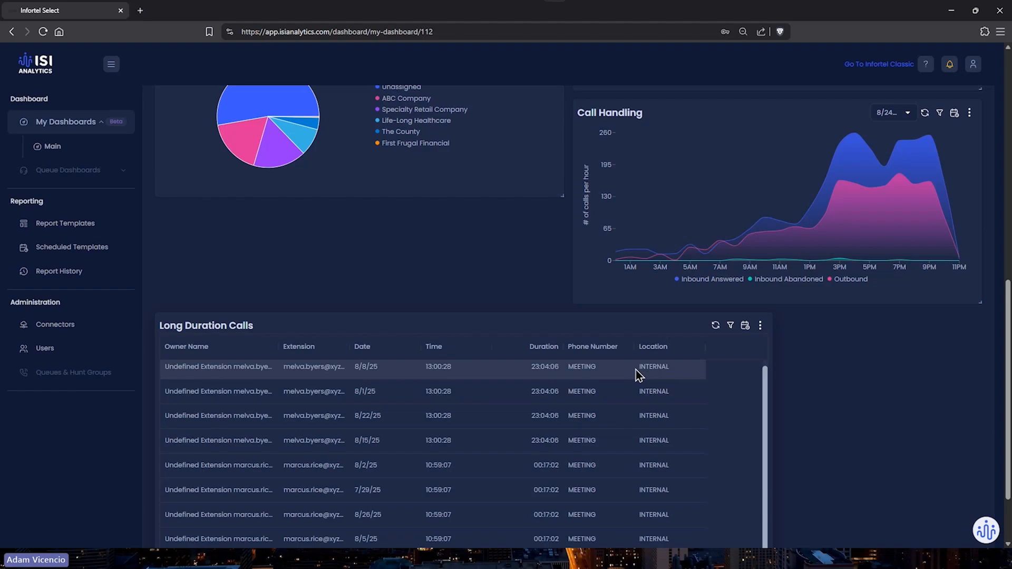
scroll(643, 375, "up", 1)
scroll(429, 314, "up", 5)
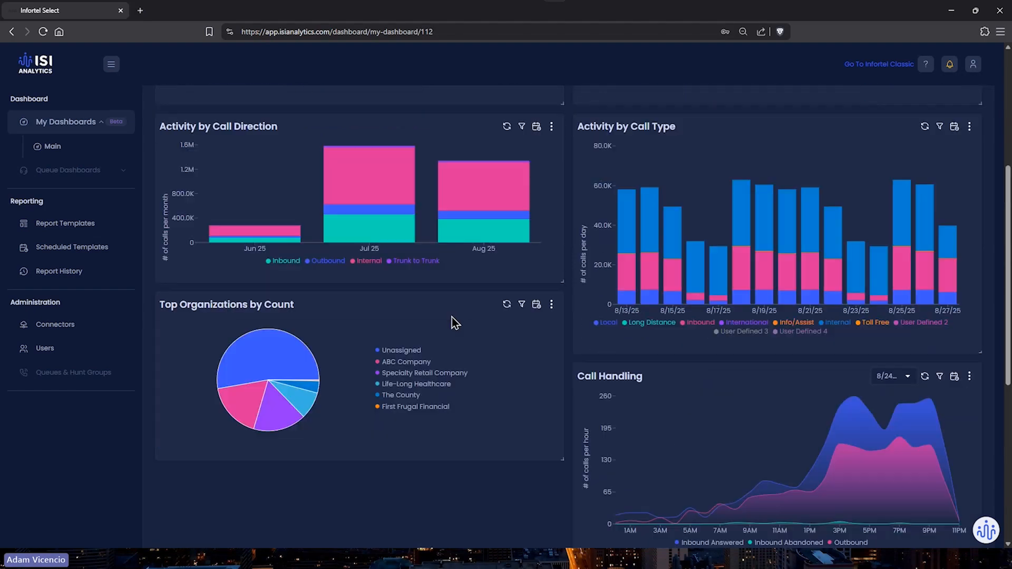
scroll(452, 317, "up", 5)
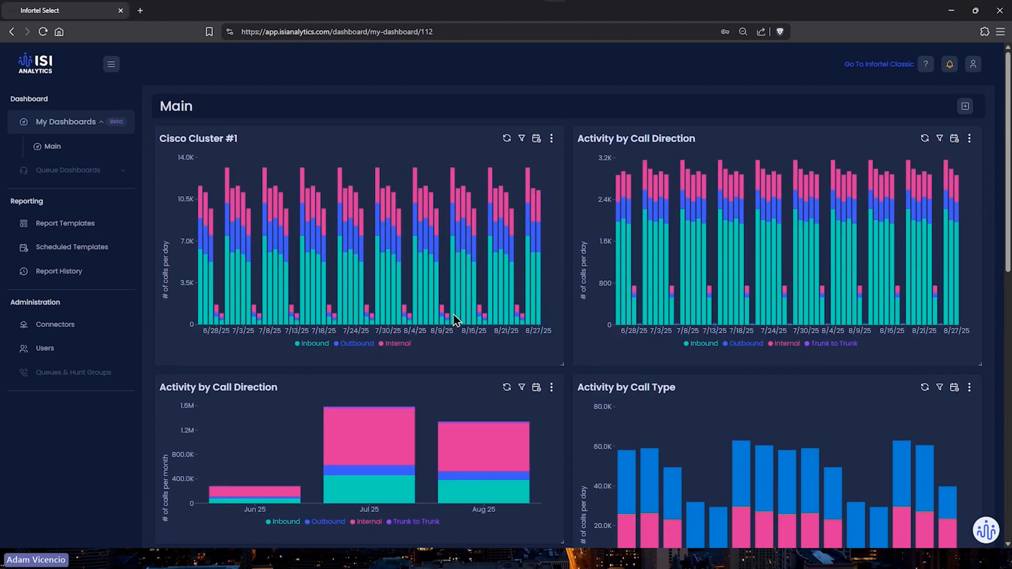